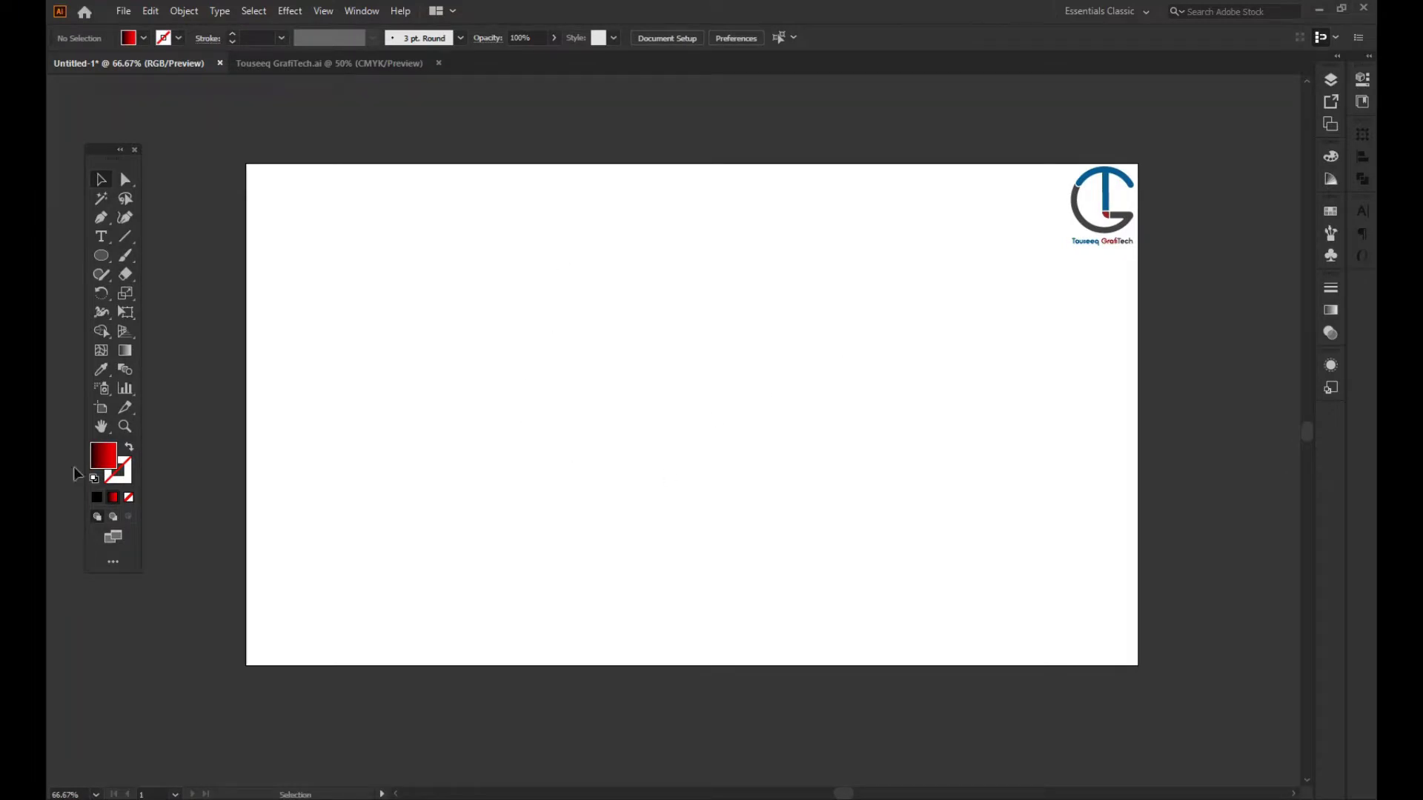
Reset to the default colours, then set the fill to none, keeping a black 1 pt stroke
left_click(94, 478)
left_click(129, 497)
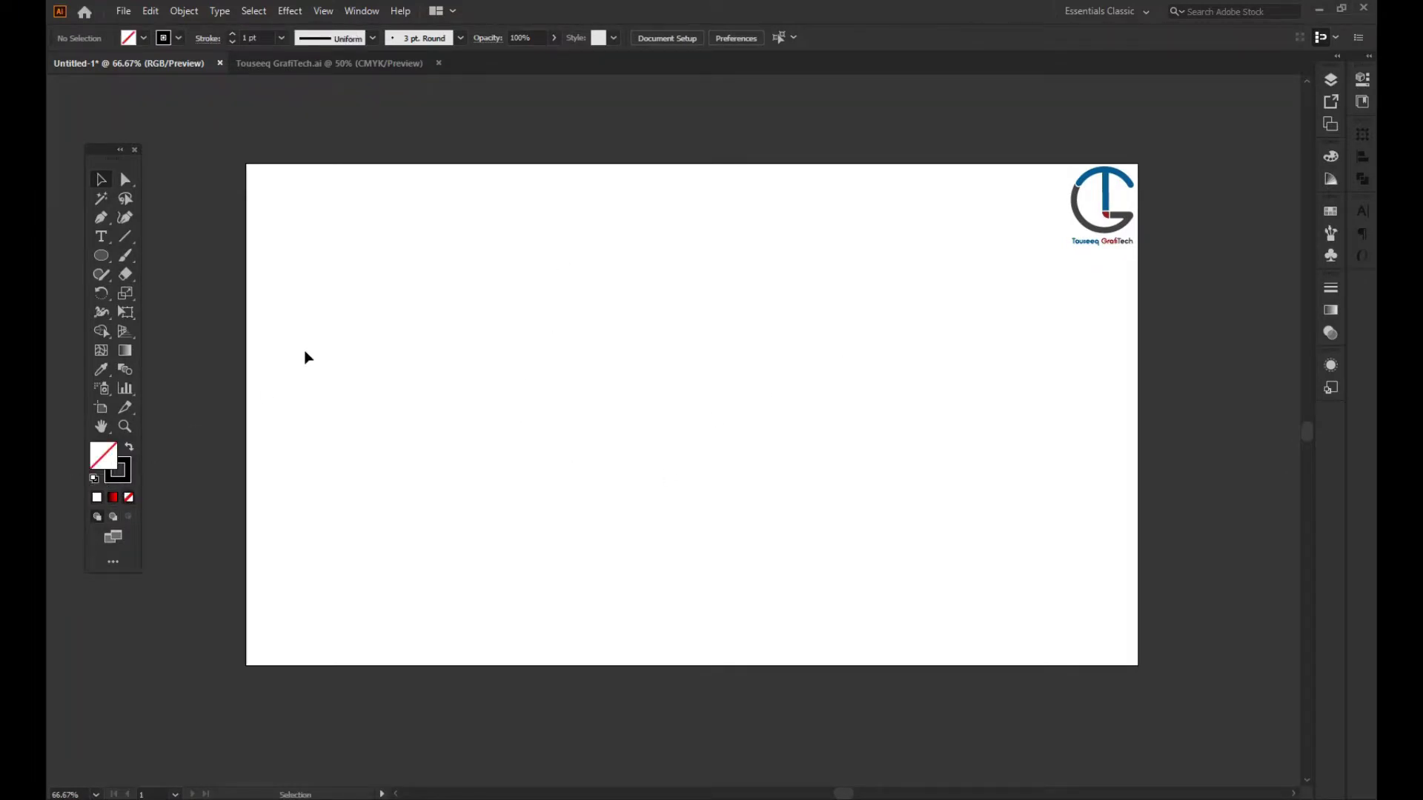
Draw a 140 px outline circle near the artboard's top-left
left_click(105, 259)
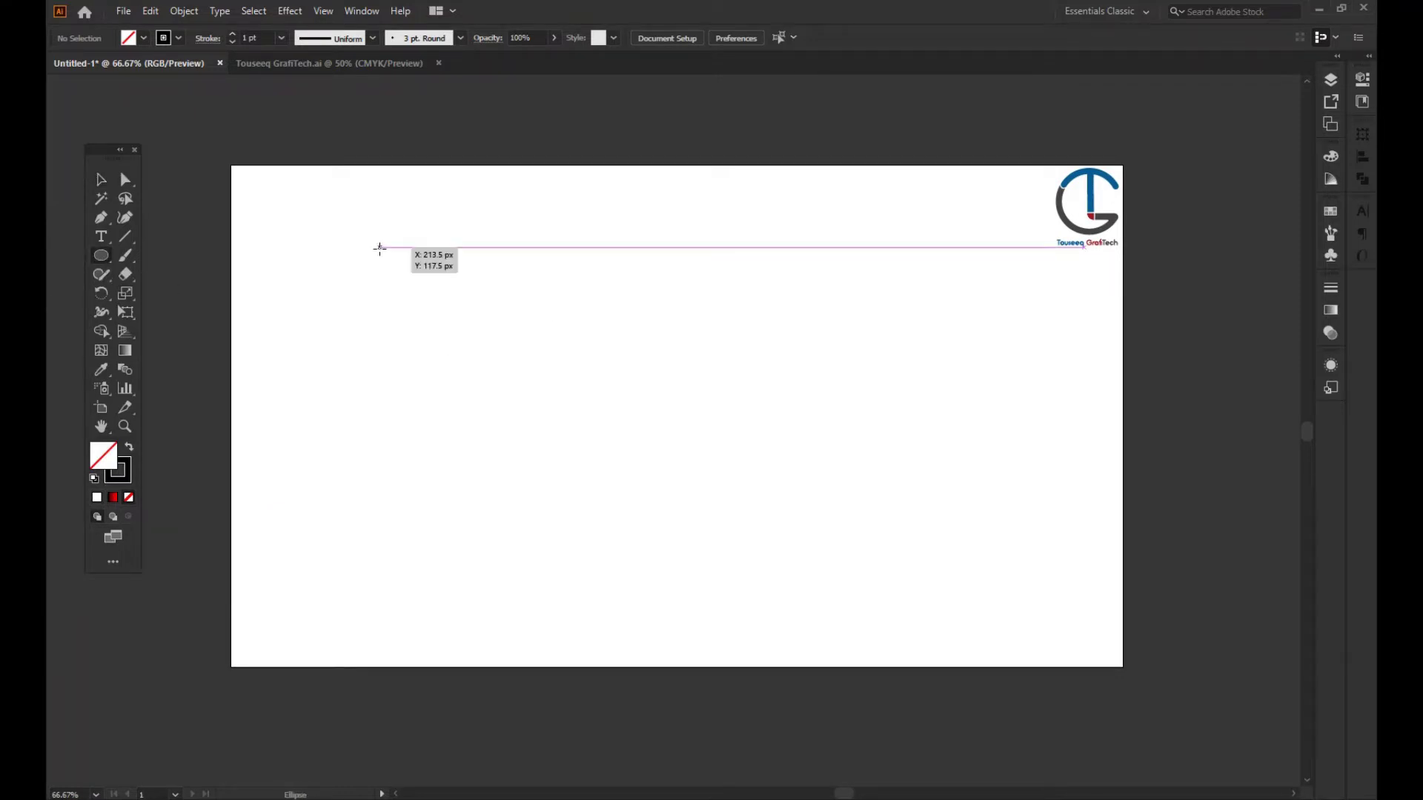
left_click_drag(366, 245, 415, 294)
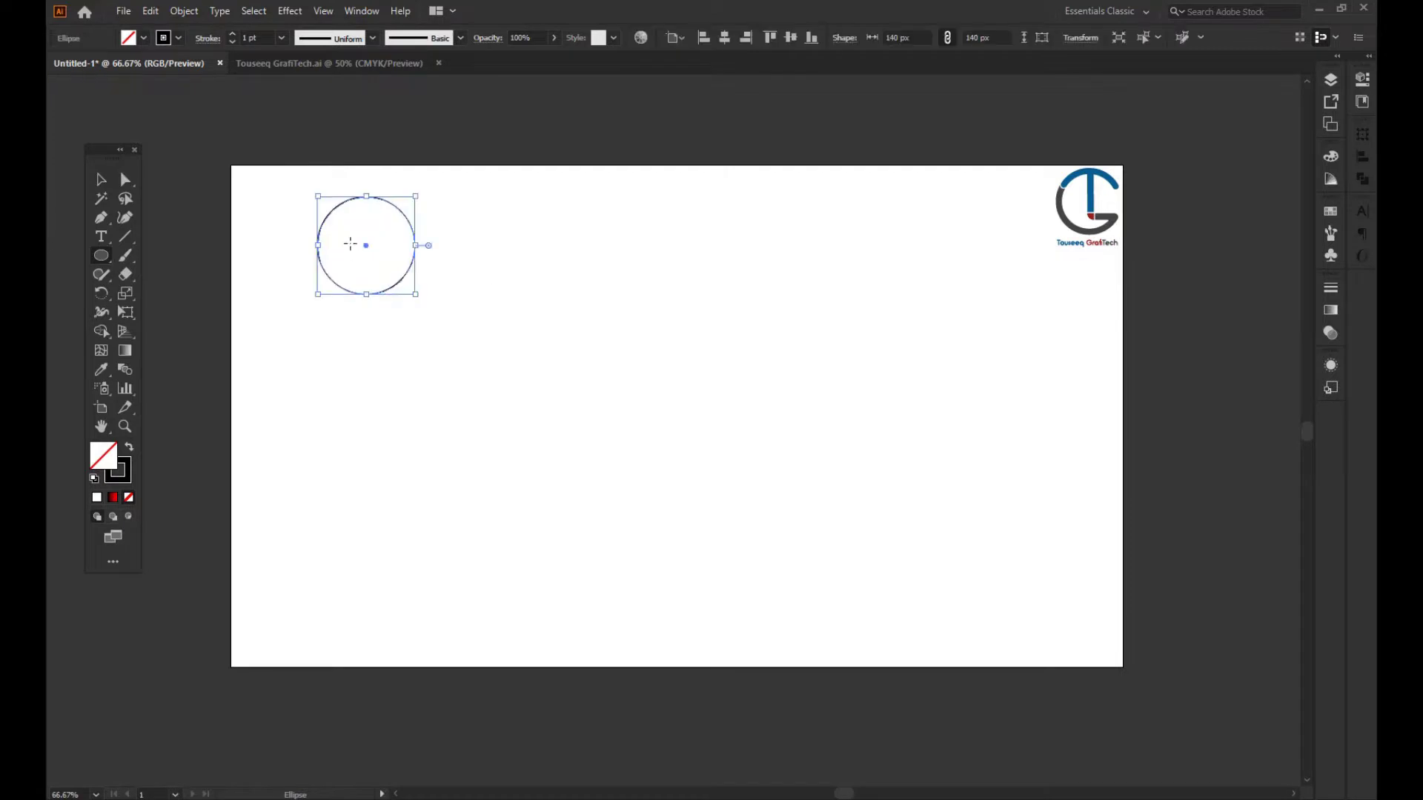
left_click(102, 180)
left_click(553, 404)
Copy the circle 140 px to the right and repeat until five touching circles form a row
scroll(560, 333, "down", 1)
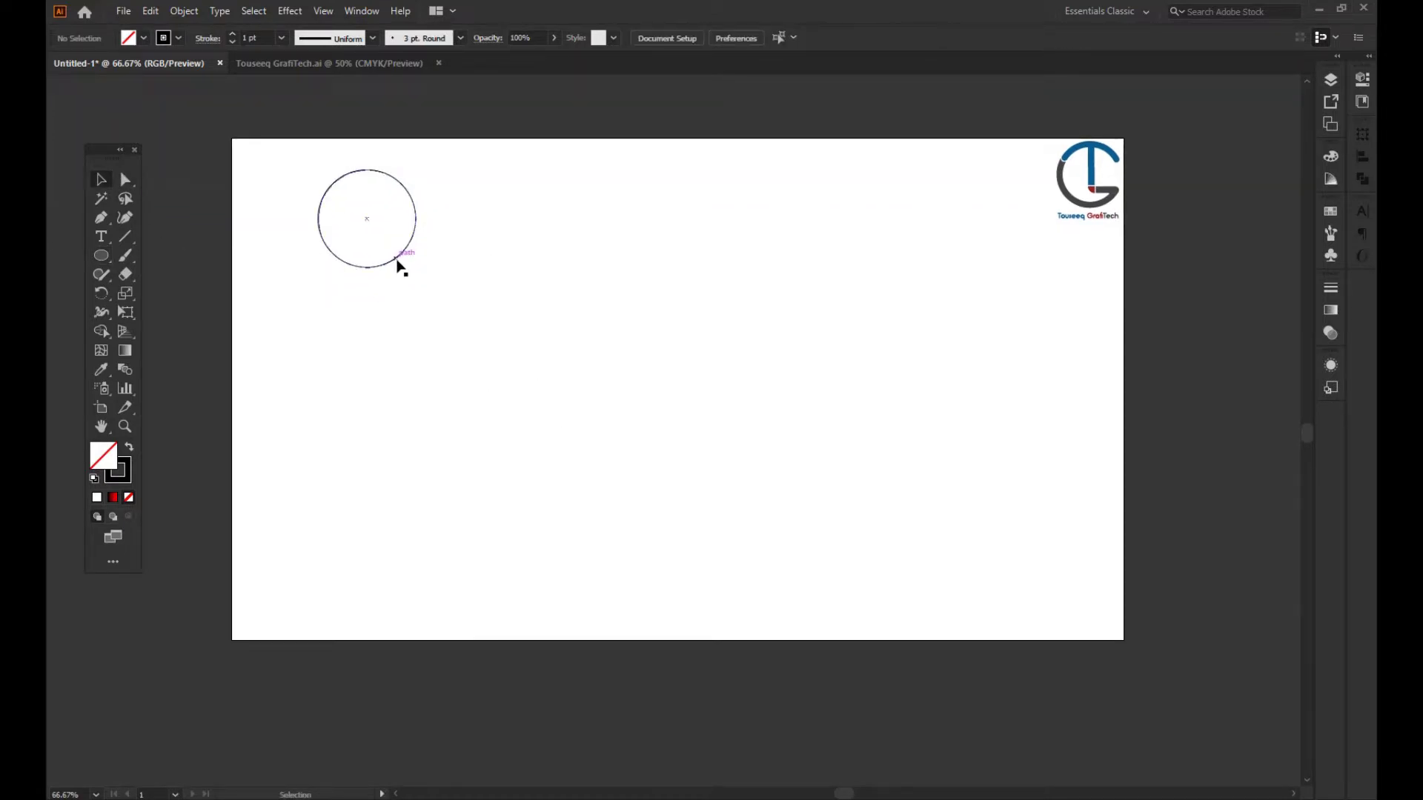
mouse_move(400, 267)
left_mouse_down()
mouse_move(495, 269)
mouse_move(486, 285)
left_mouse_up()
key("a")
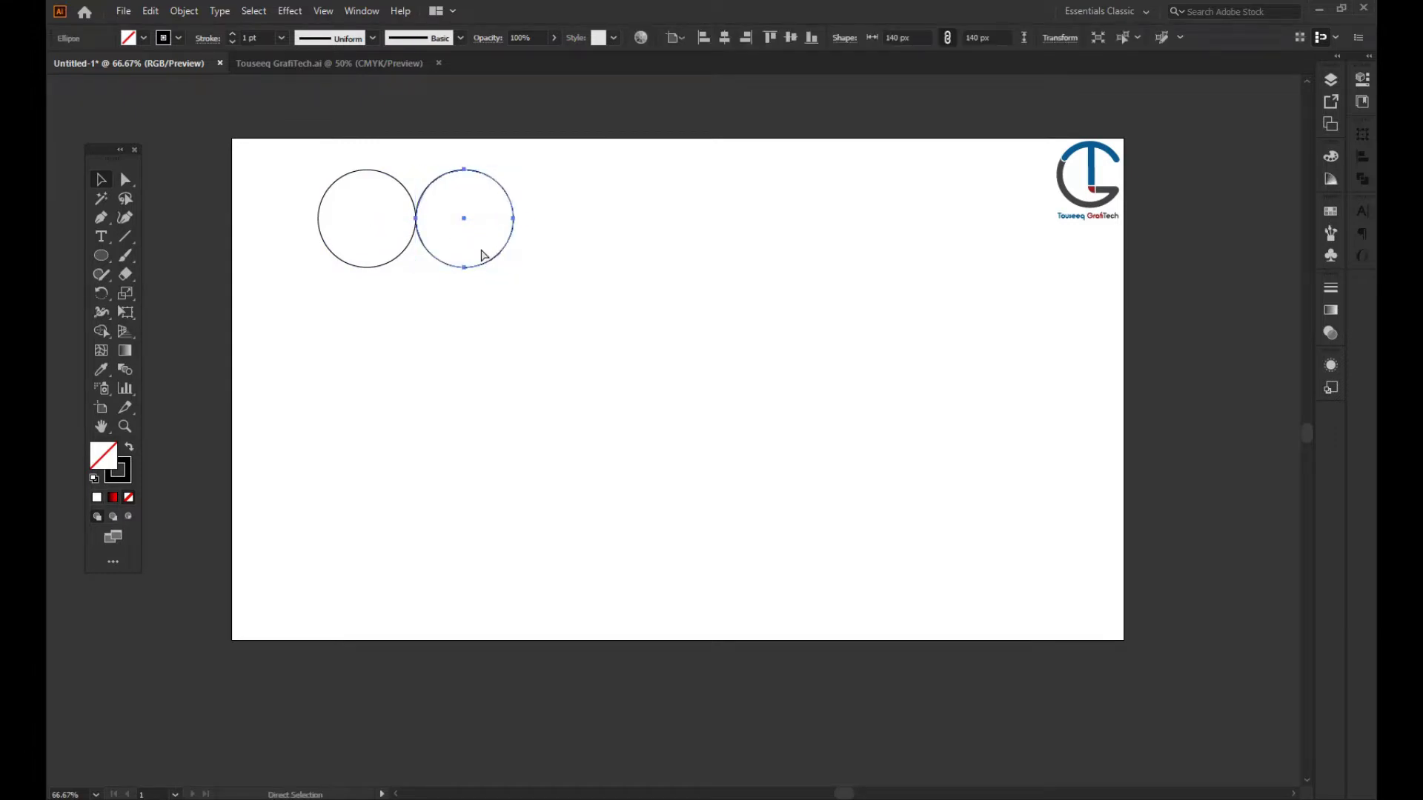
key("ctrl+d")
key("ctrl+d")
key("ctrl+d")
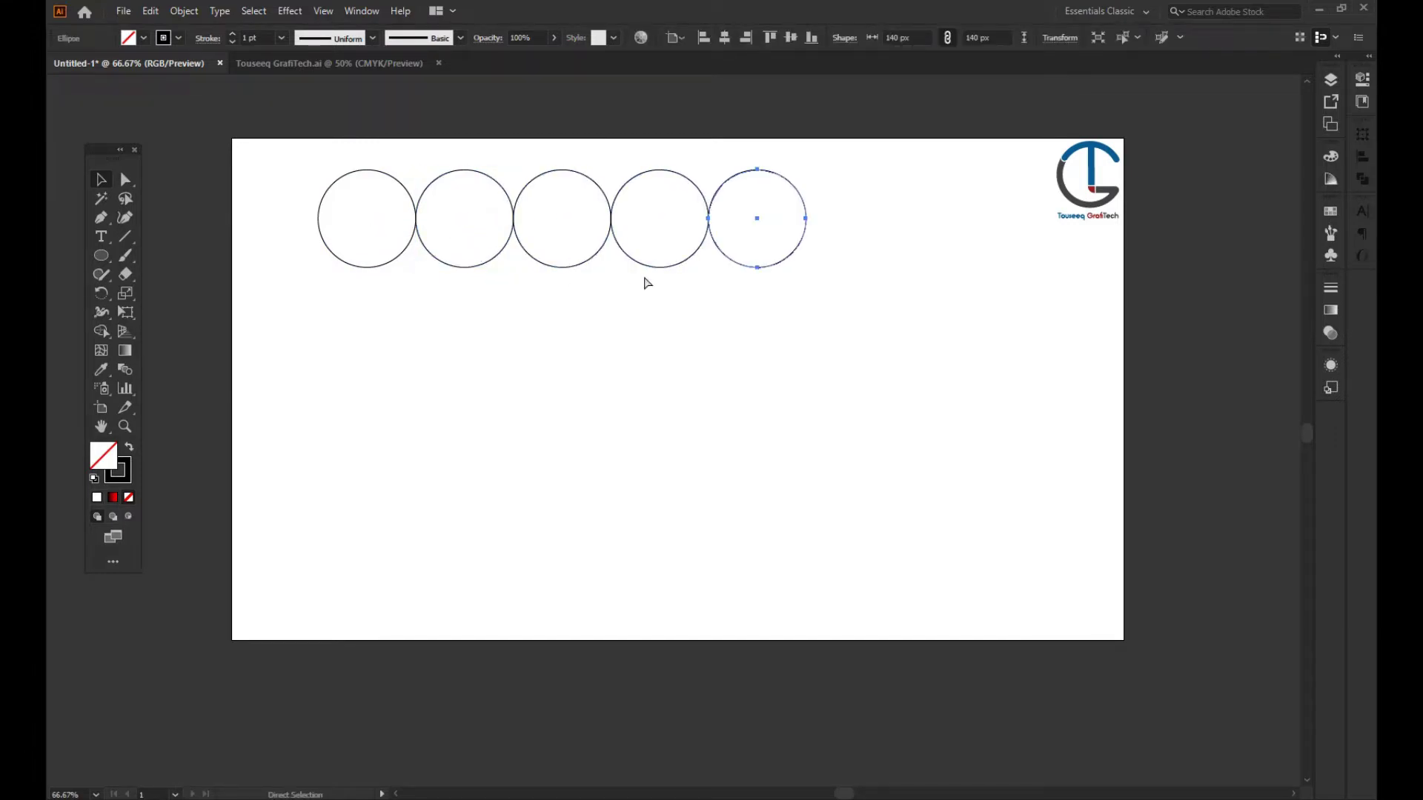
key("v")
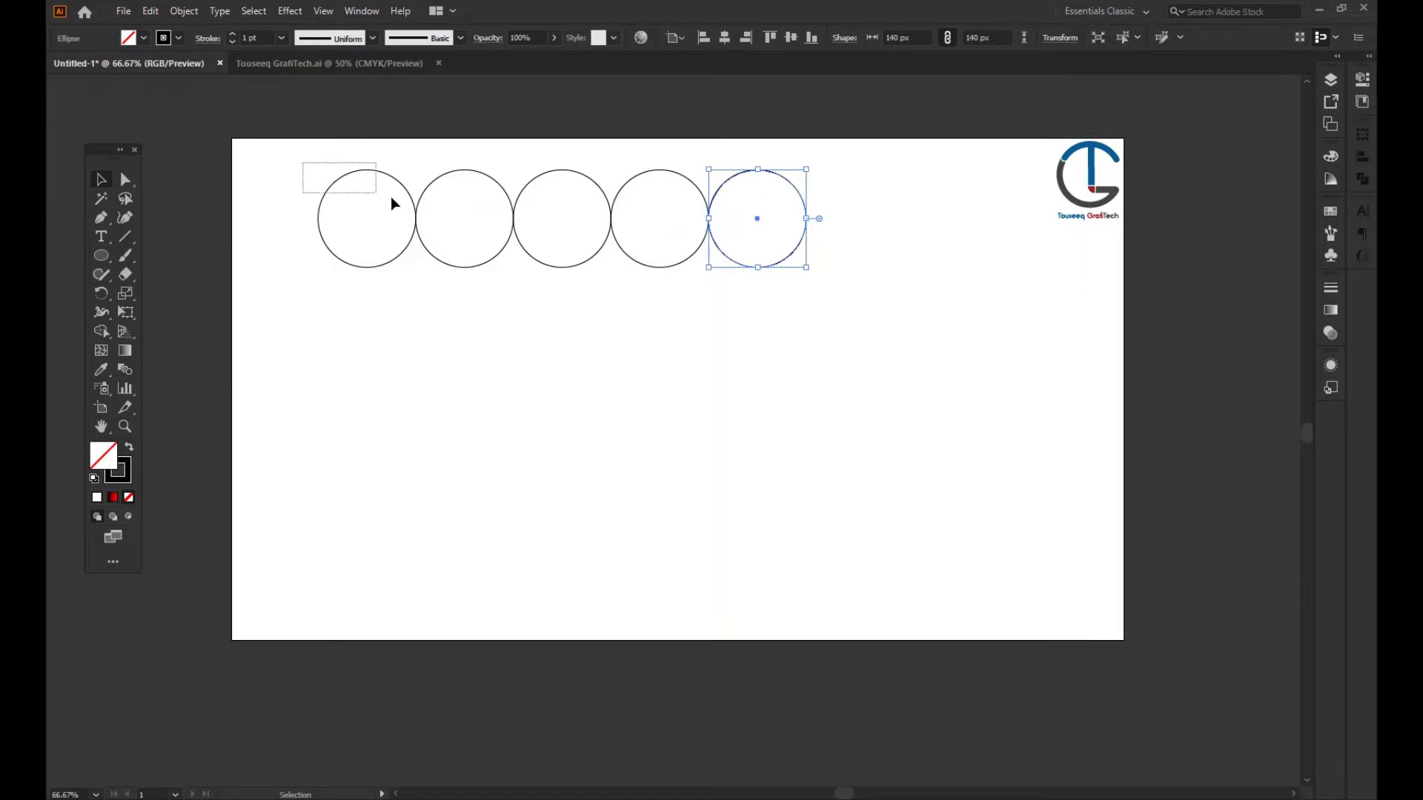
Copy the row down into a 5×5 circle grid and scale it to about 127.9 px circles
left_click_drag(391, 197, 836, 274)
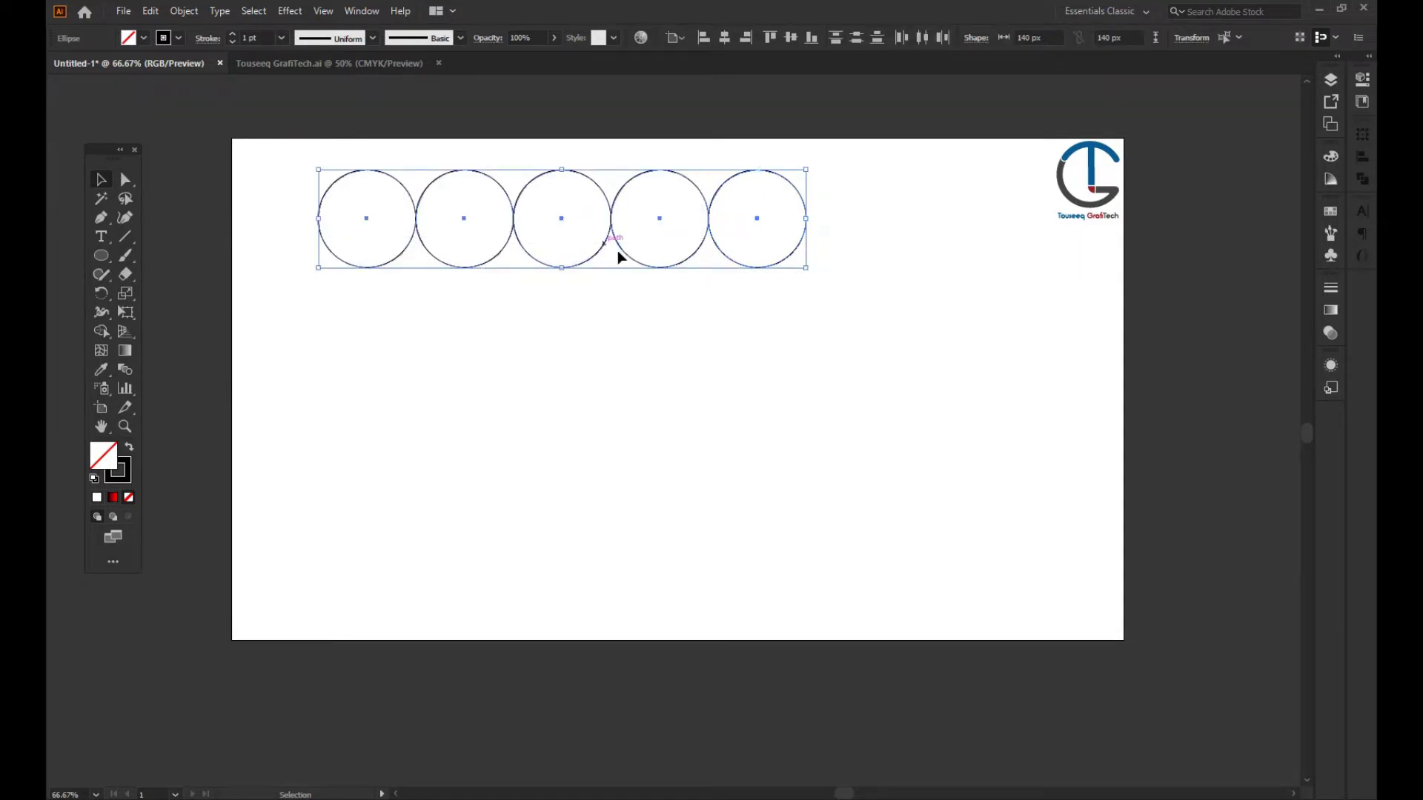
left_click_drag(615, 243, 619, 340)
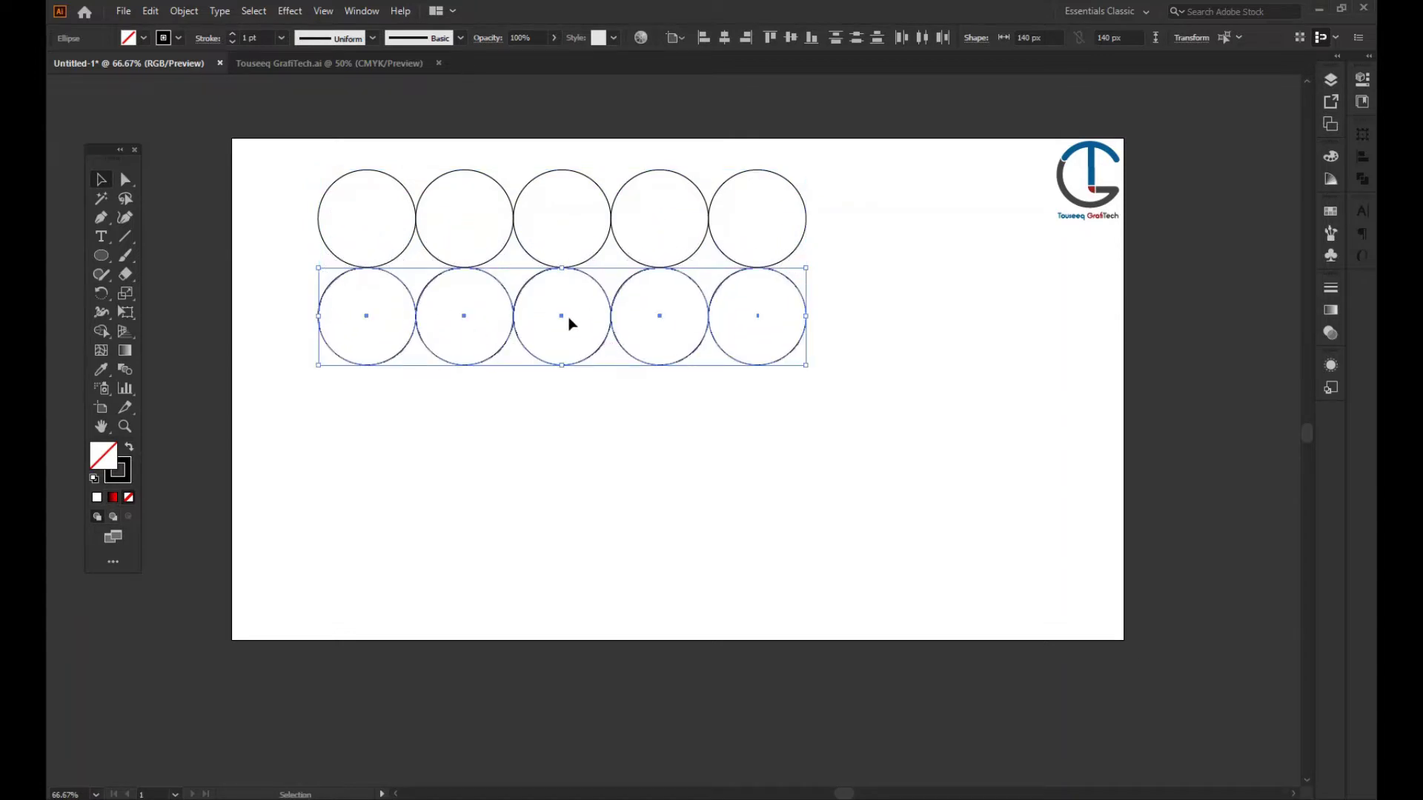
key("ctrl")
key("ctrl+d")
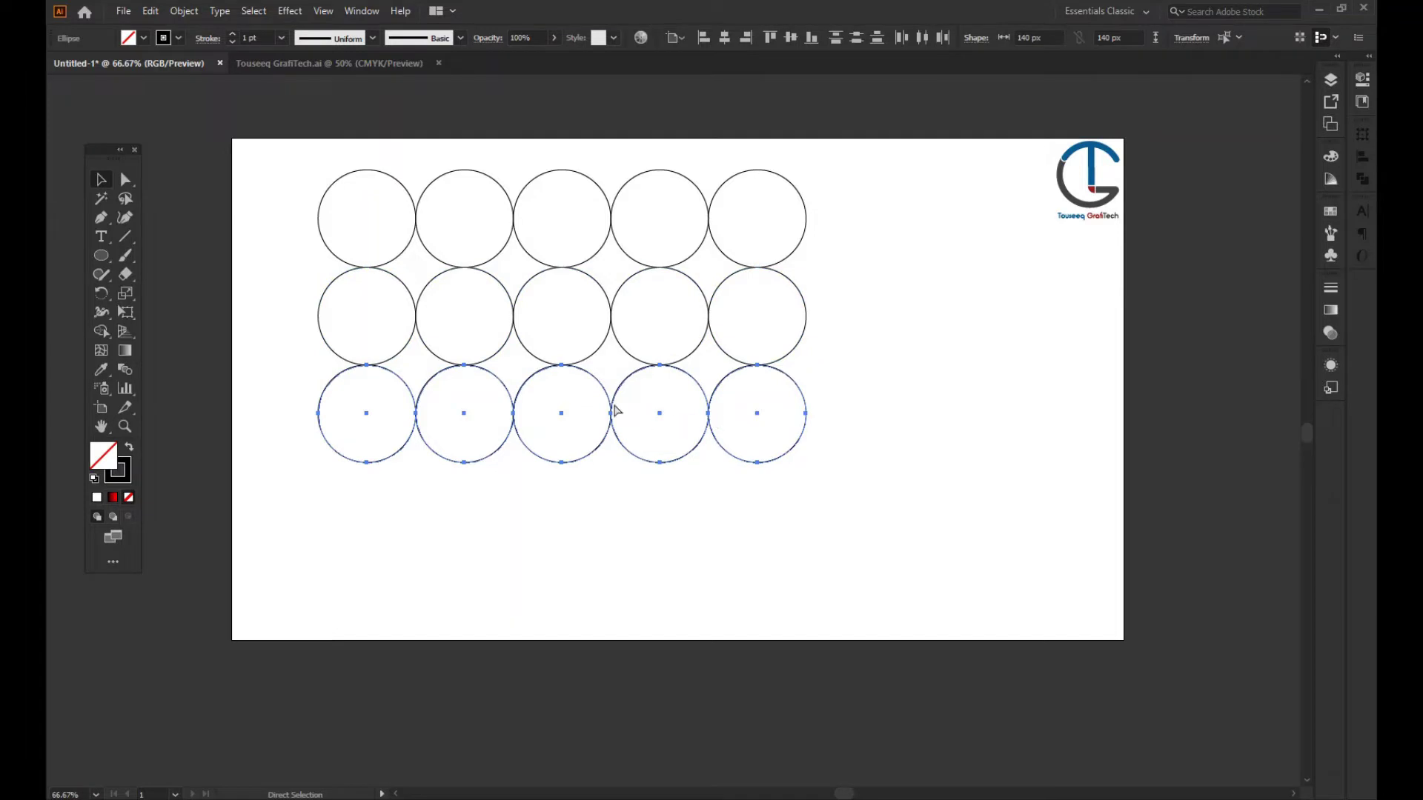
key("ctrl+d")
key("ctrl+d")
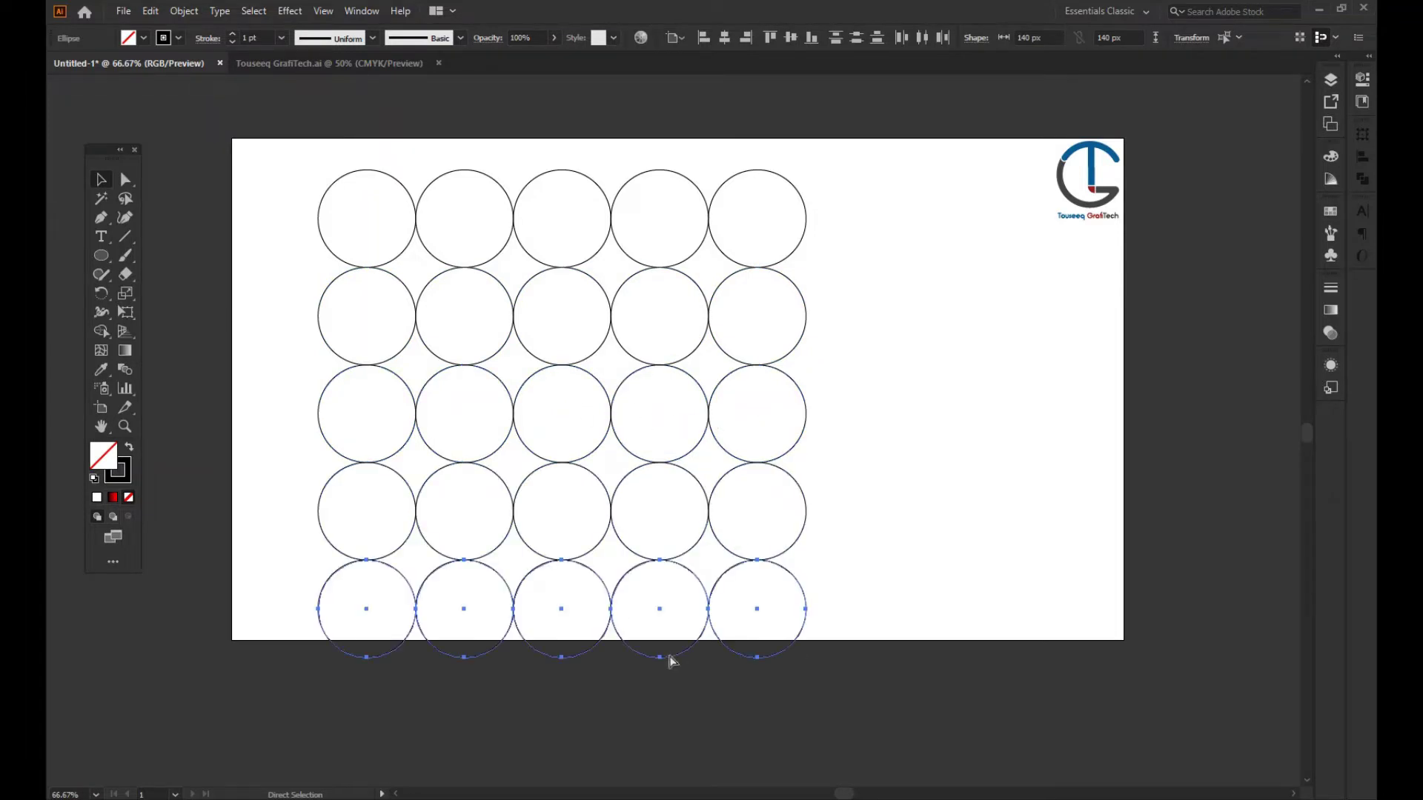
mouse_move(289, 161)
left_mouse_down()
mouse_move(860, 691)
mouse_move(764, 616)
left_mouse_up()
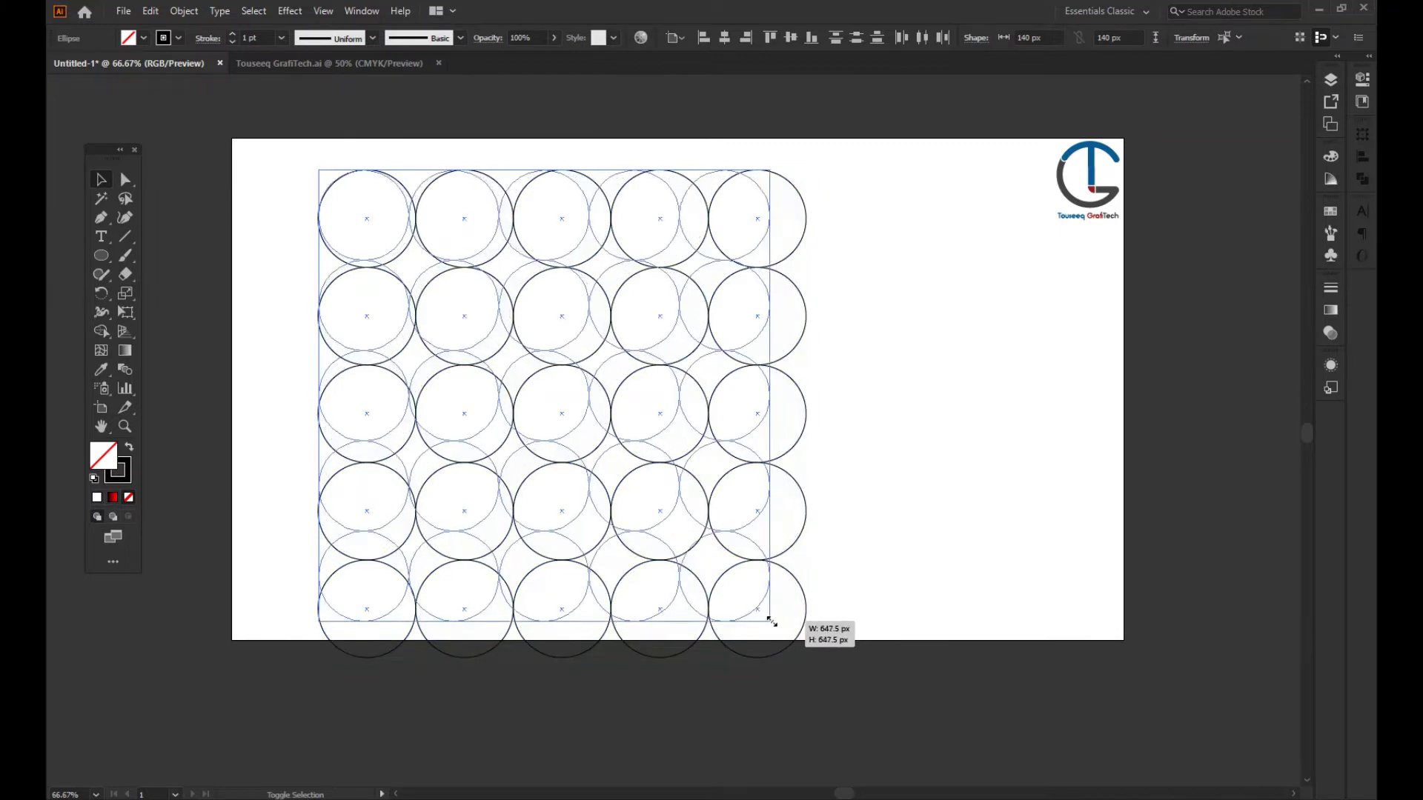
left_click_drag(846, 435, 843, 413)
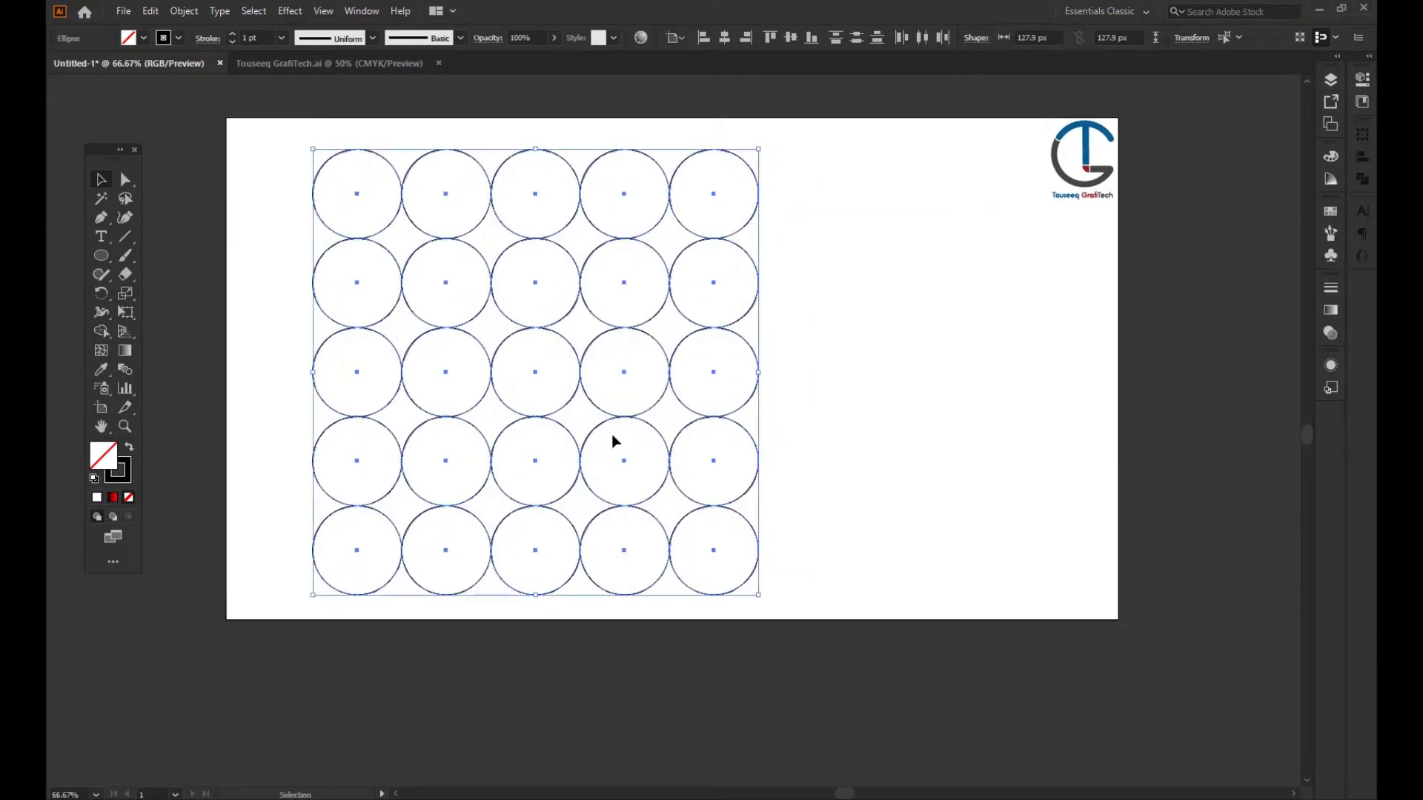
Merge a winding chain of grid circles and their gaps into one shape with the Shape Builder
left_click(101, 331)
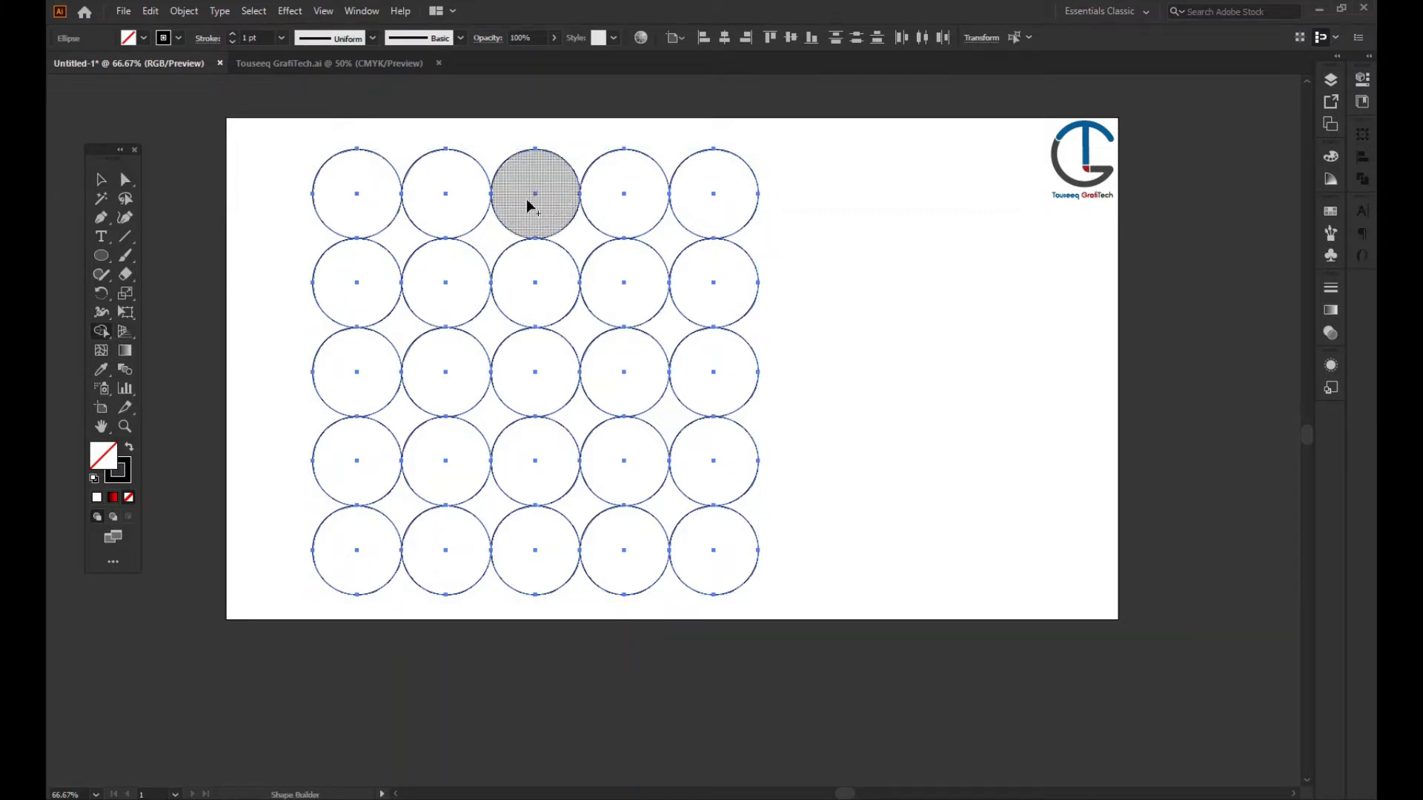
mouse_move(540, 190)
left_mouse_down()
mouse_move(381, 368)
mouse_move(543, 546)
mouse_move(708, 374)
mouse_move(581, 264)
mouse_move(556, 355)
left_mouse_up()
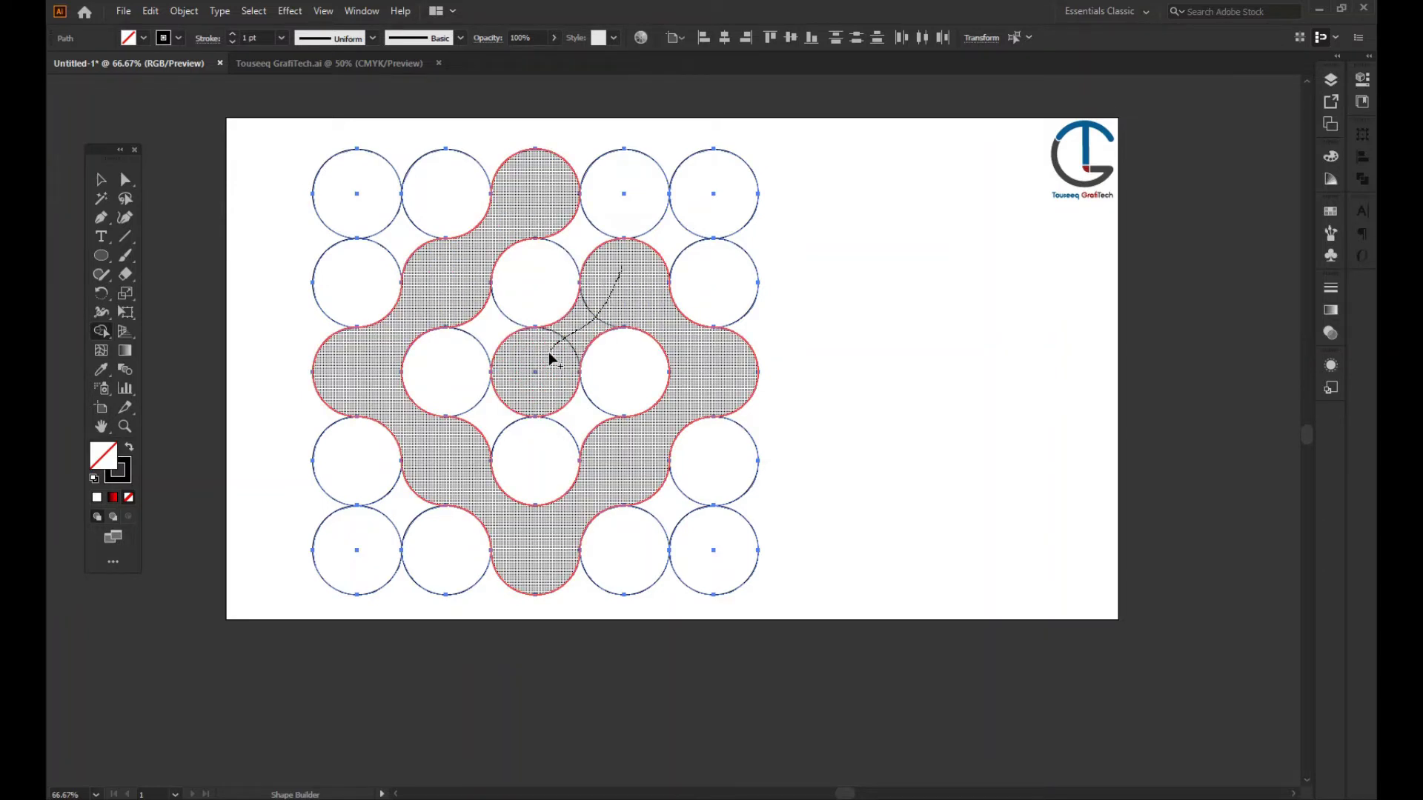
left_click(101, 180)
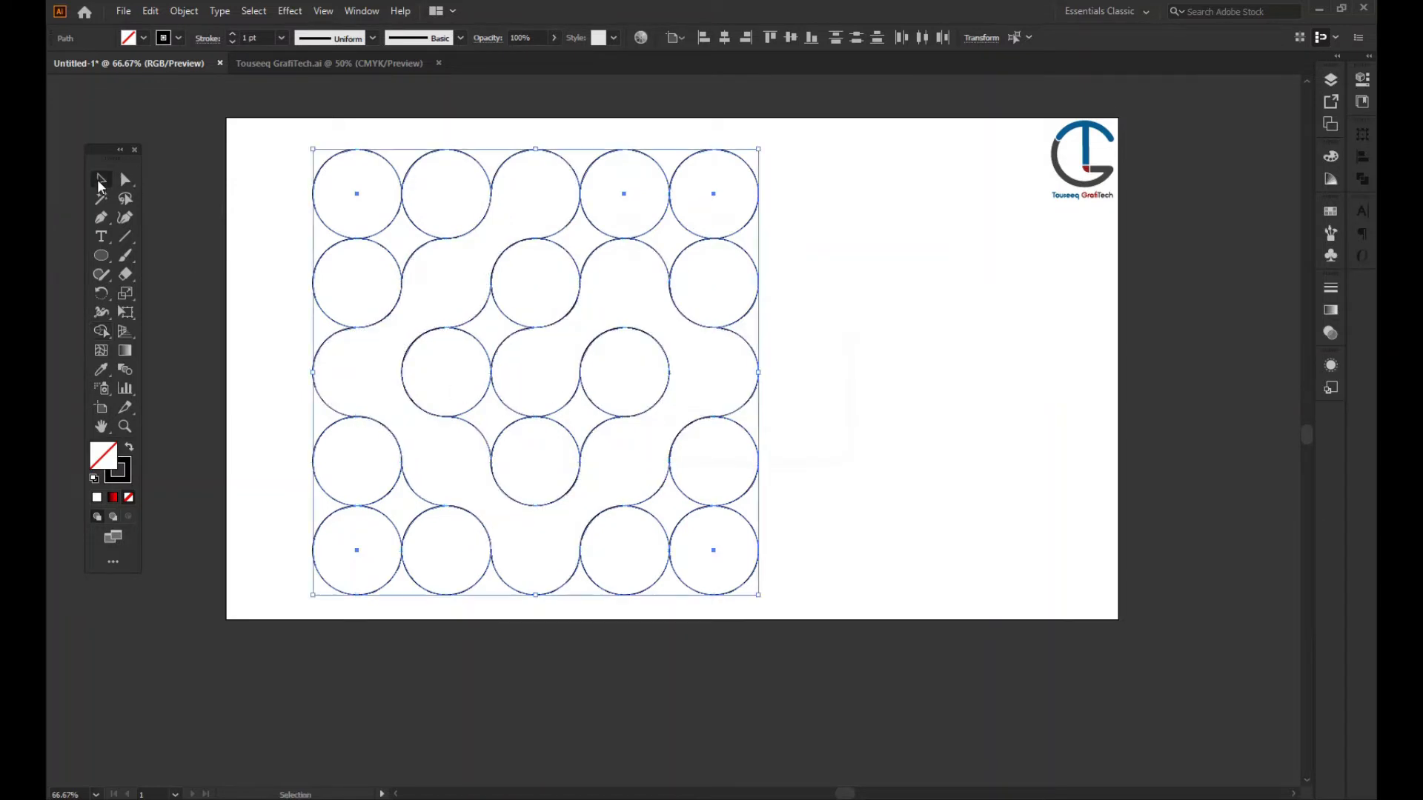
Move the merged path aside, delete the leftover circles, and re-centre the path on the artboard
left_click(438, 292)
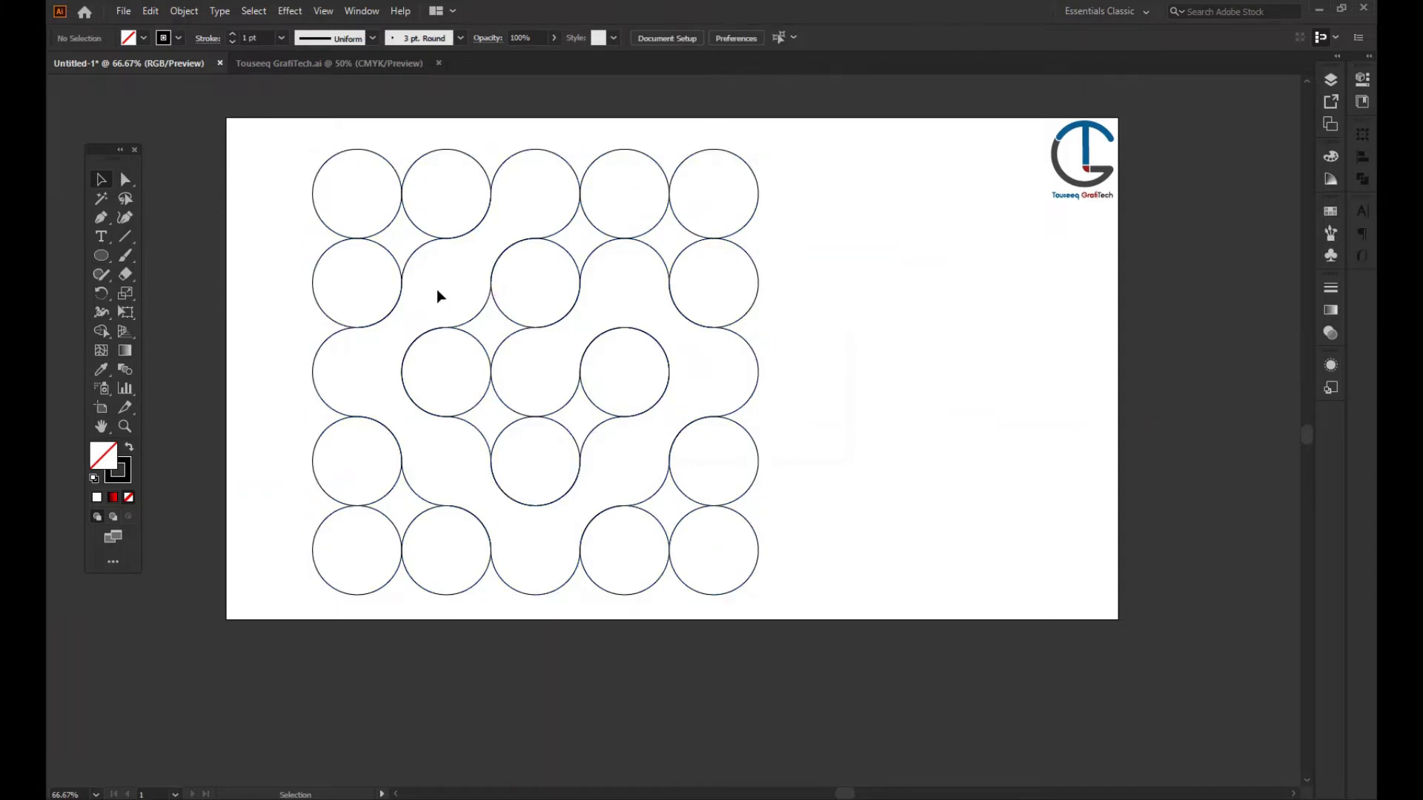
left_click_drag(416, 256, 974, 261)
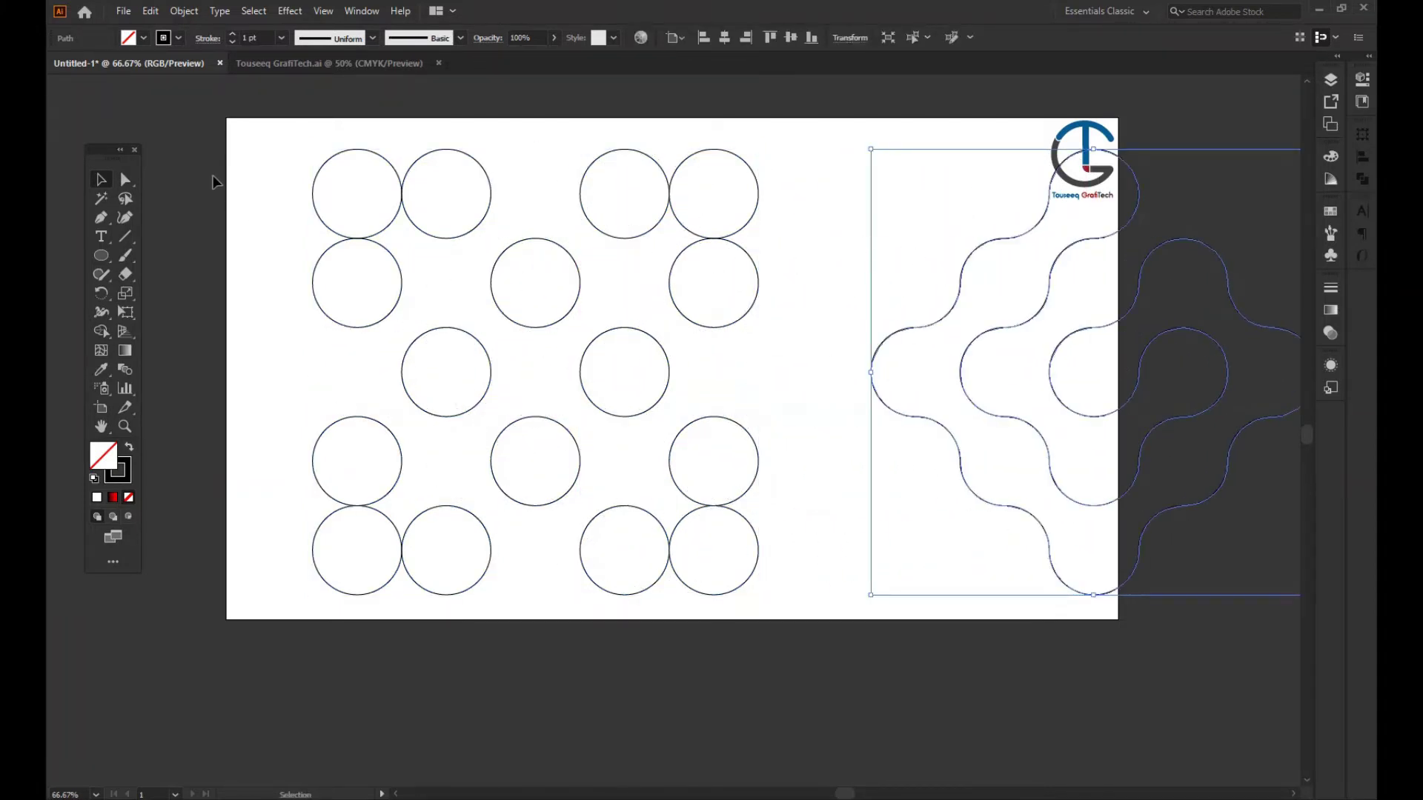
left_click_drag(271, 148, 768, 603)
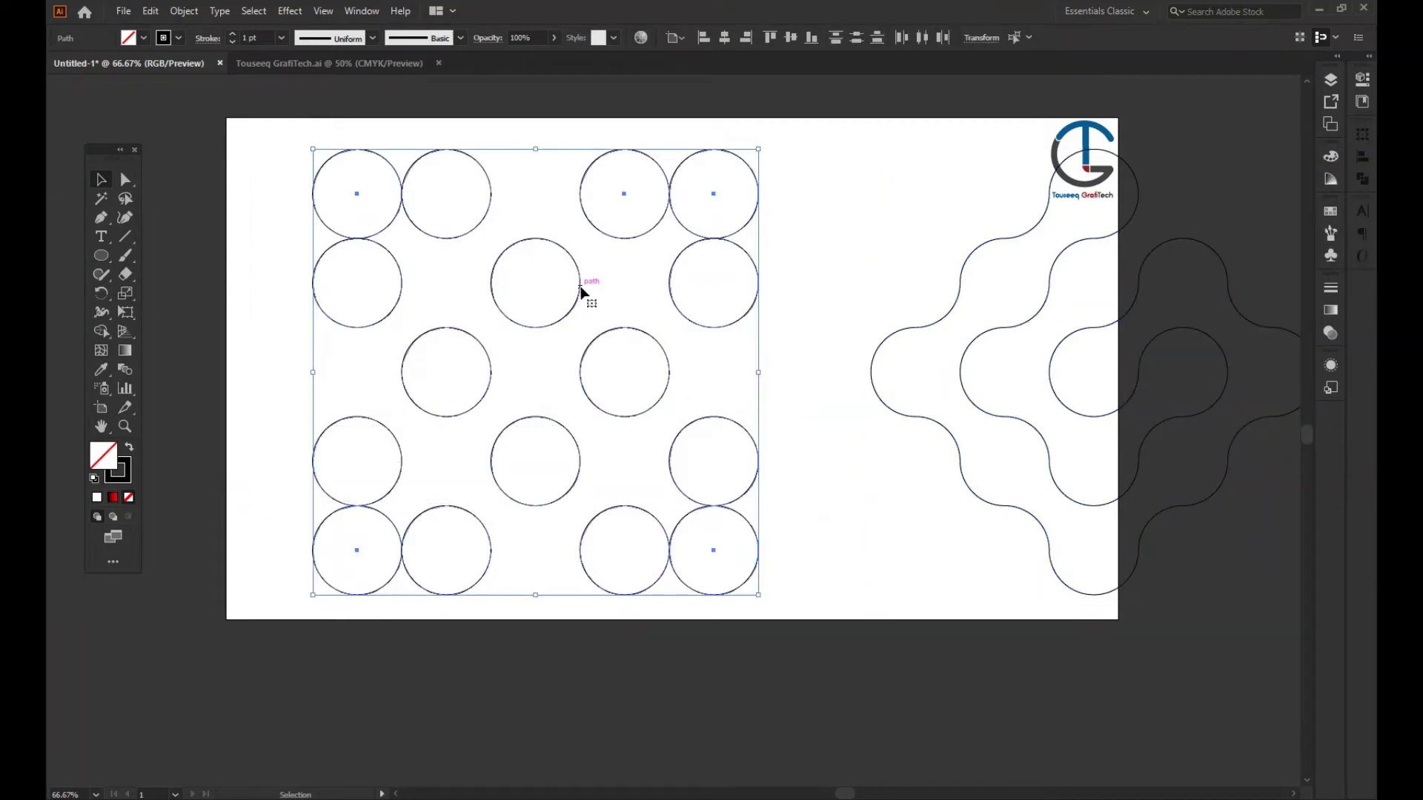
key("Delete")
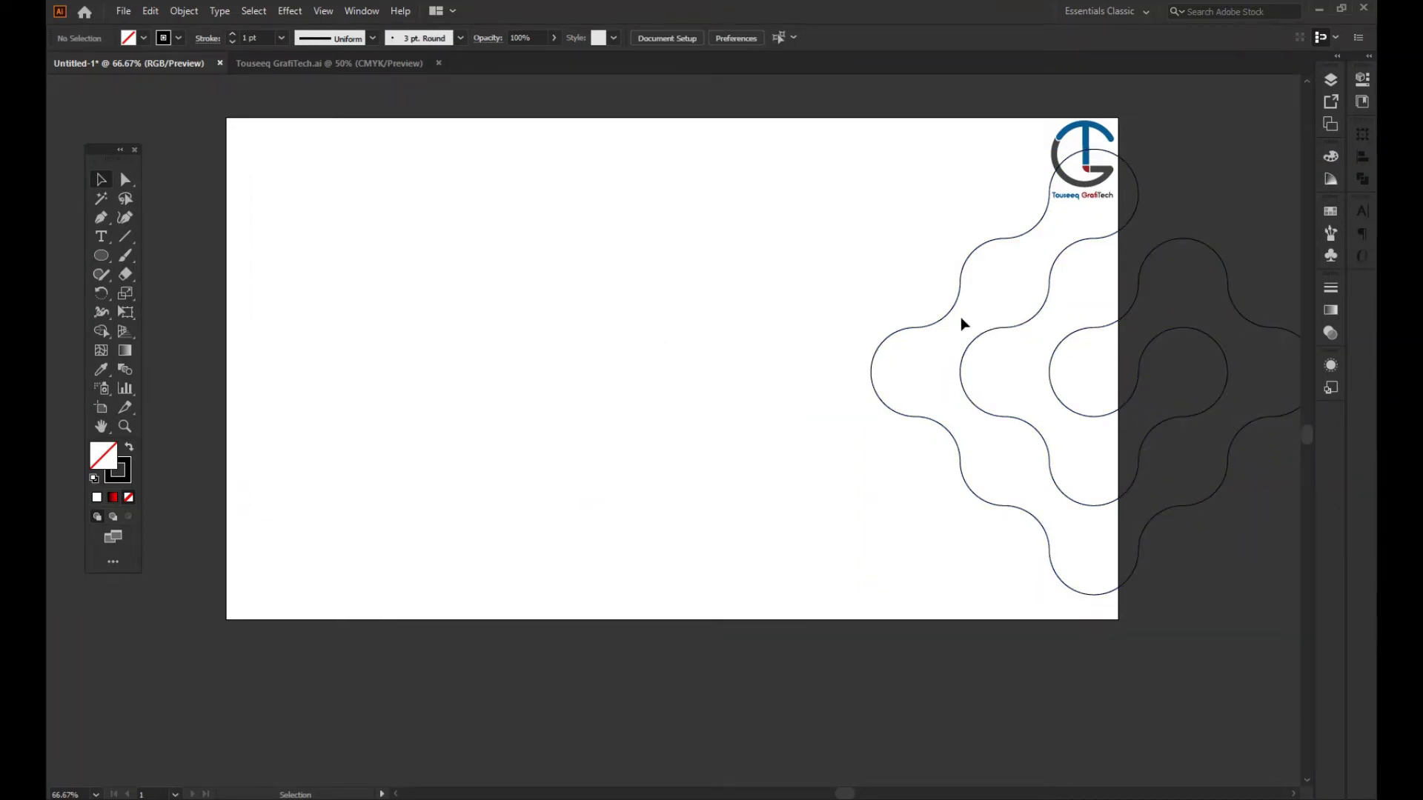
left_click_drag(963, 320, 474, 335)
left_click(906, 304)
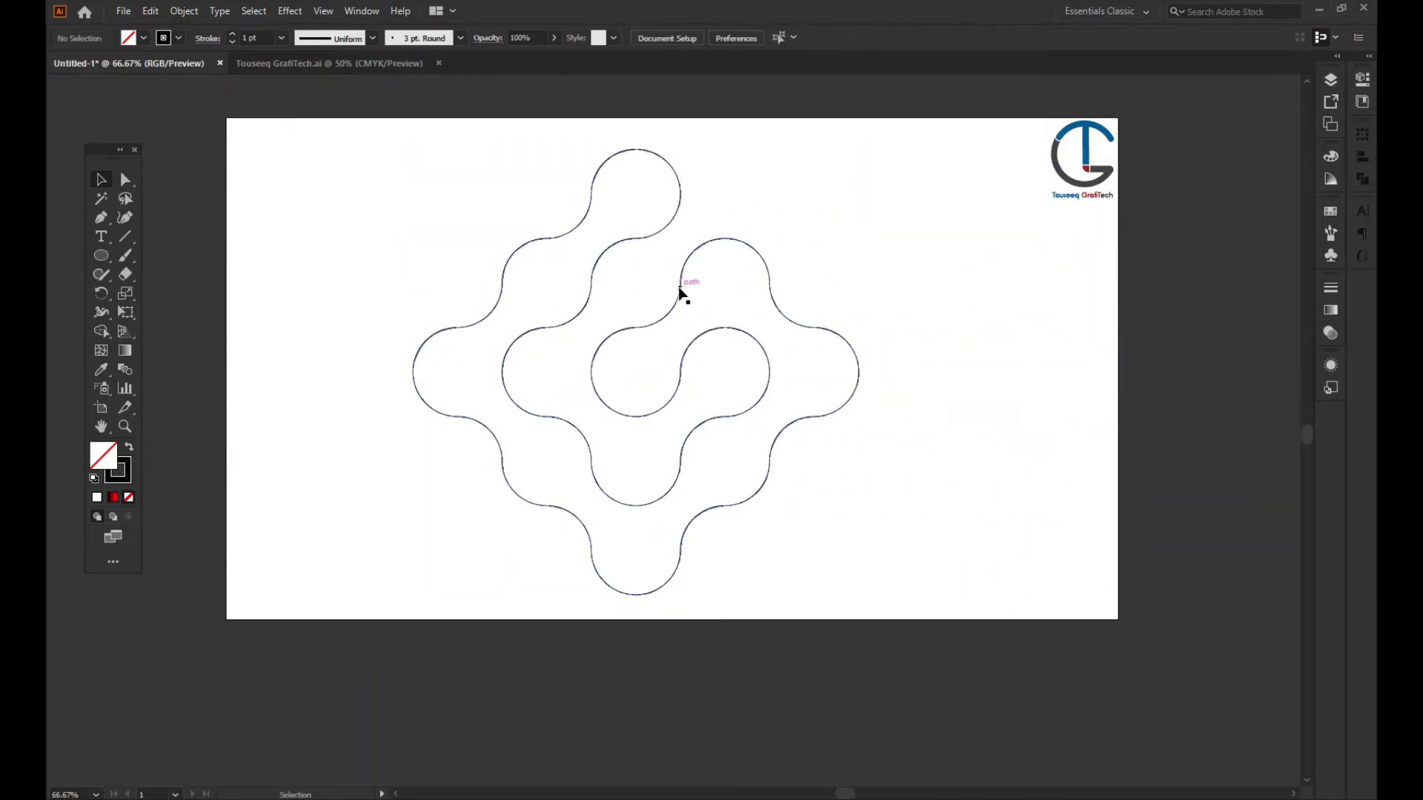
left_click(681, 290)
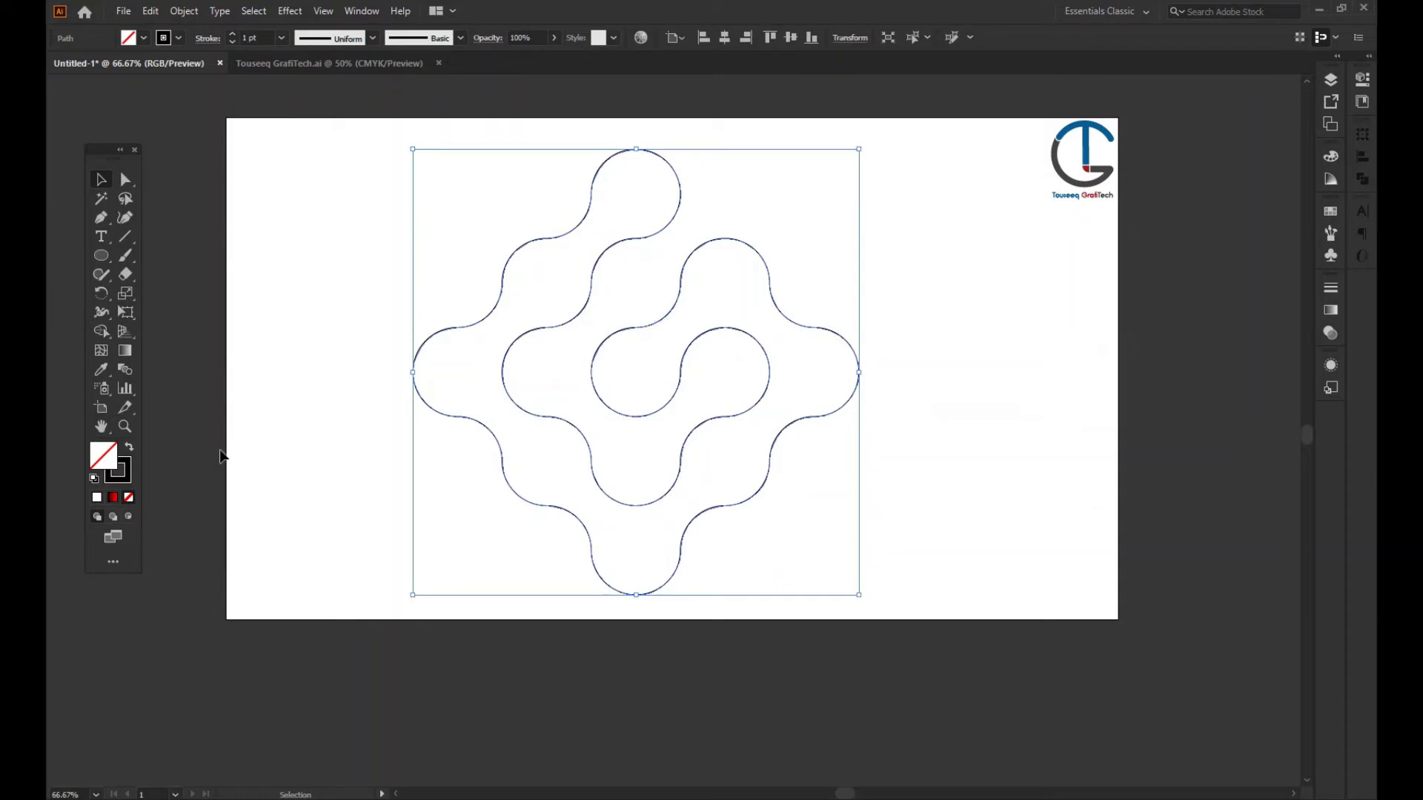
Remove the maze path's stroke and give it a gradient fill
left_click(128, 497)
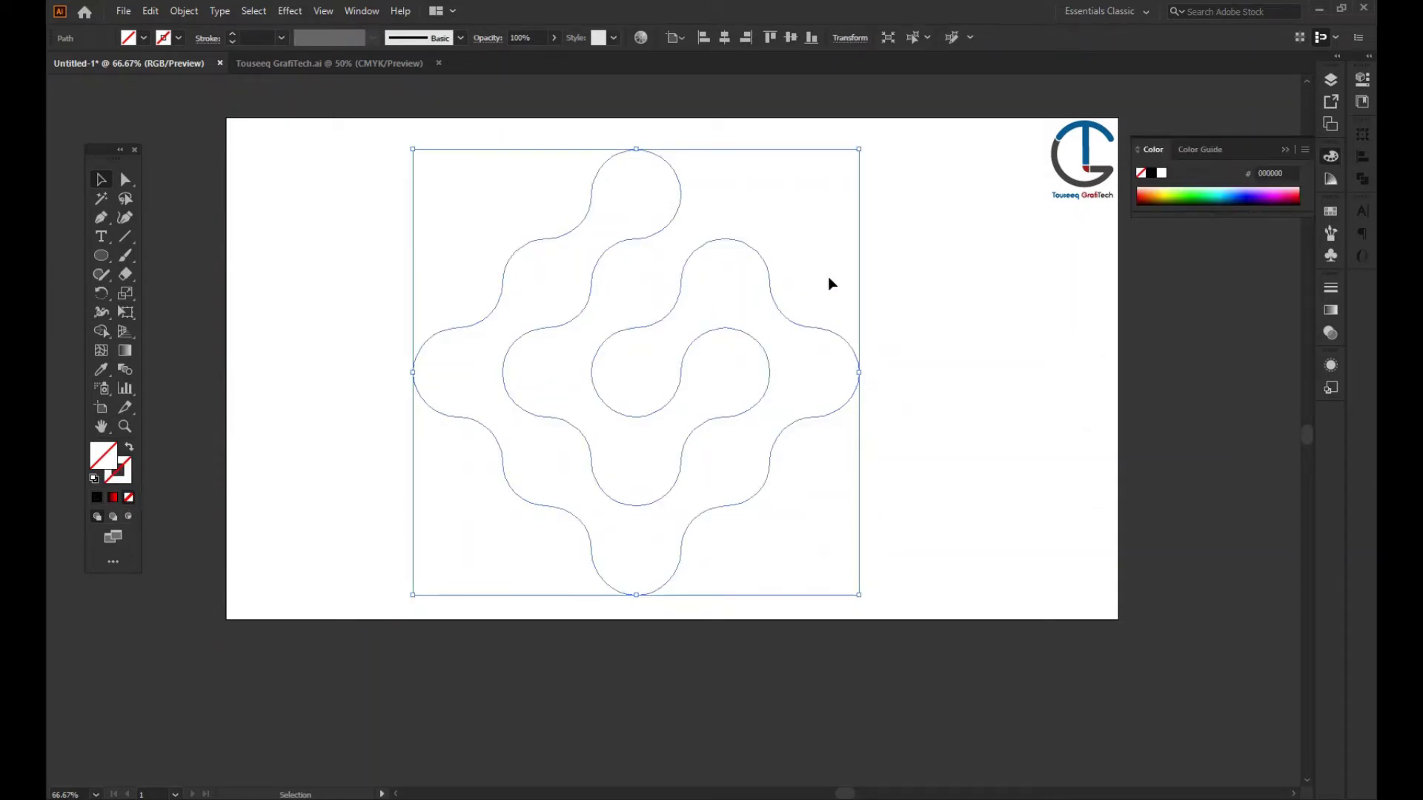
left_click(1289, 149)
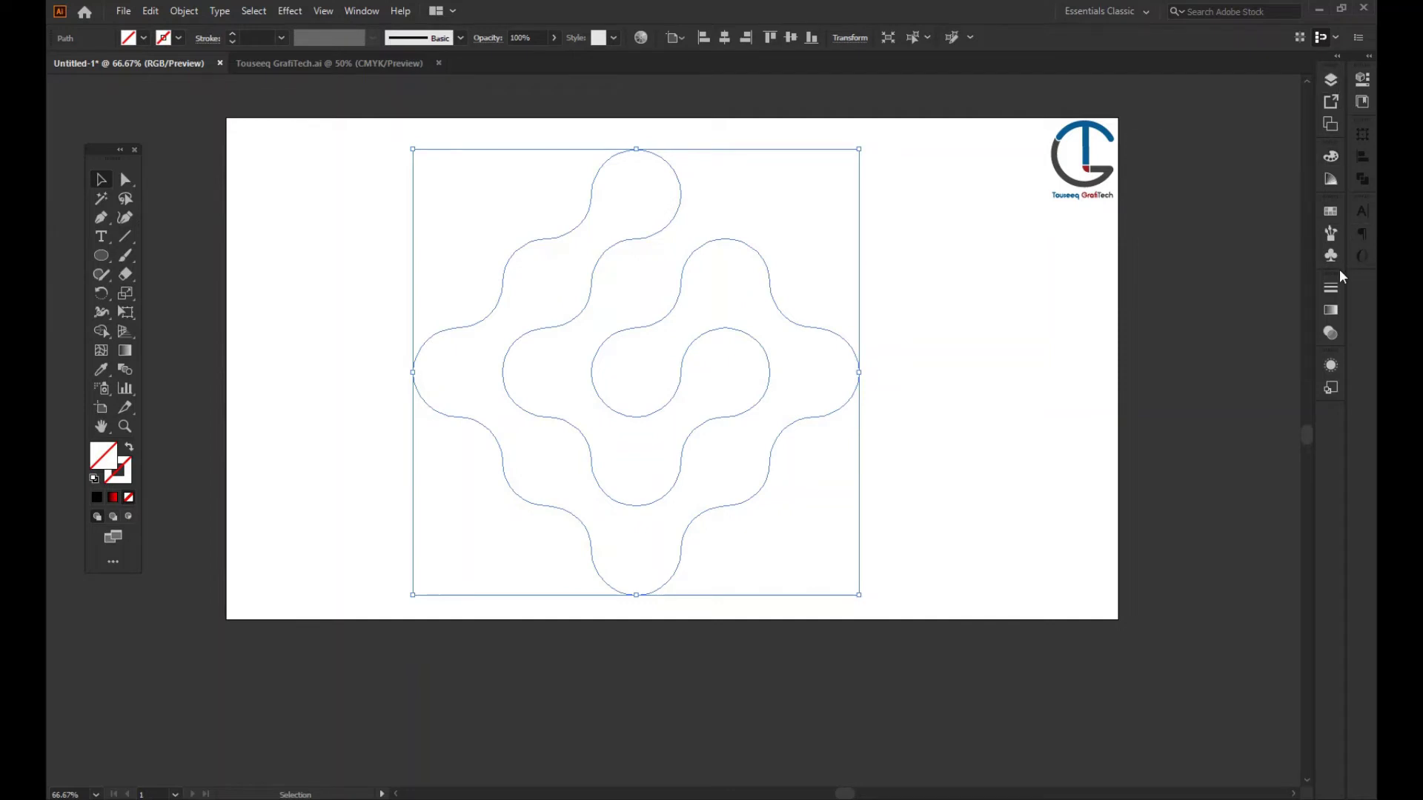
left_click(1331, 310)
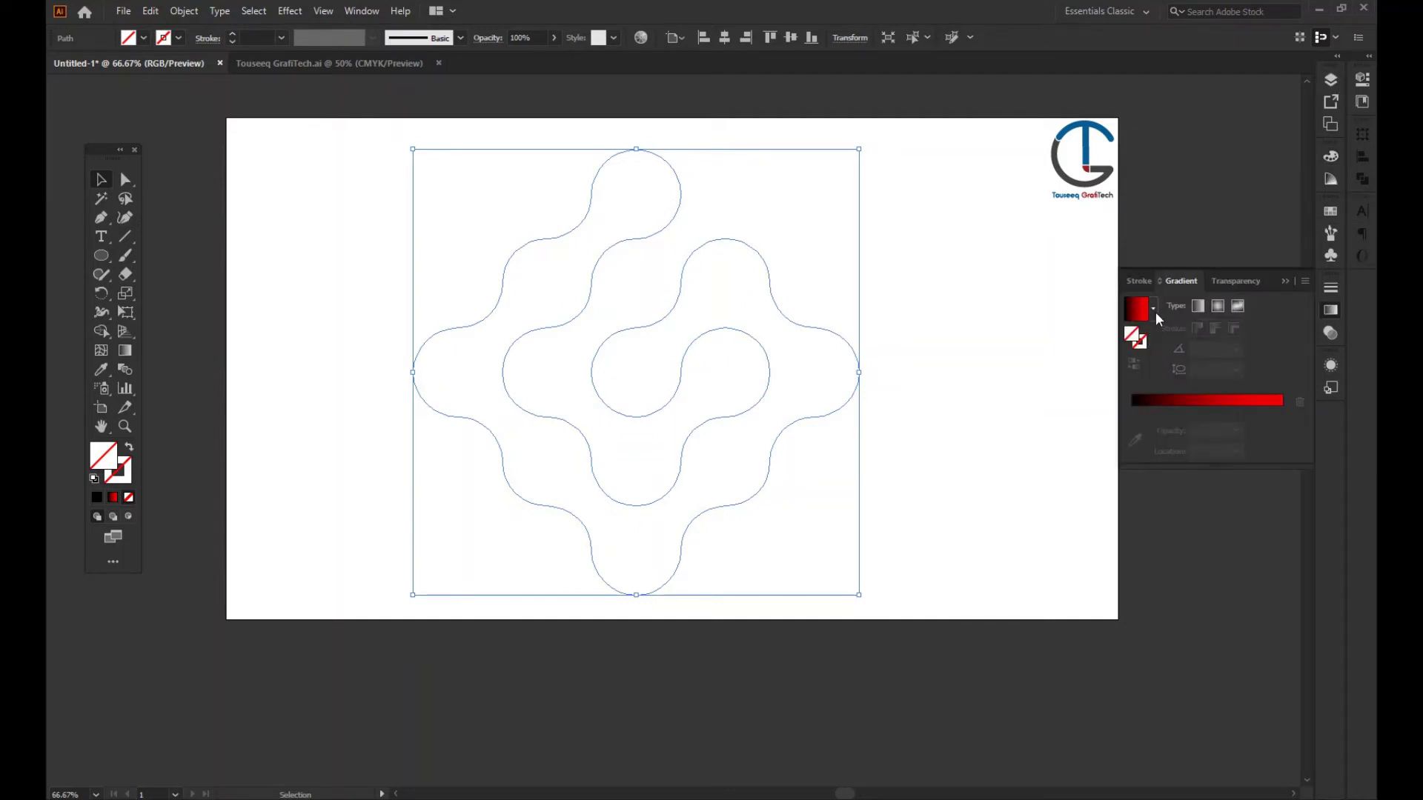
left_click(1142, 311)
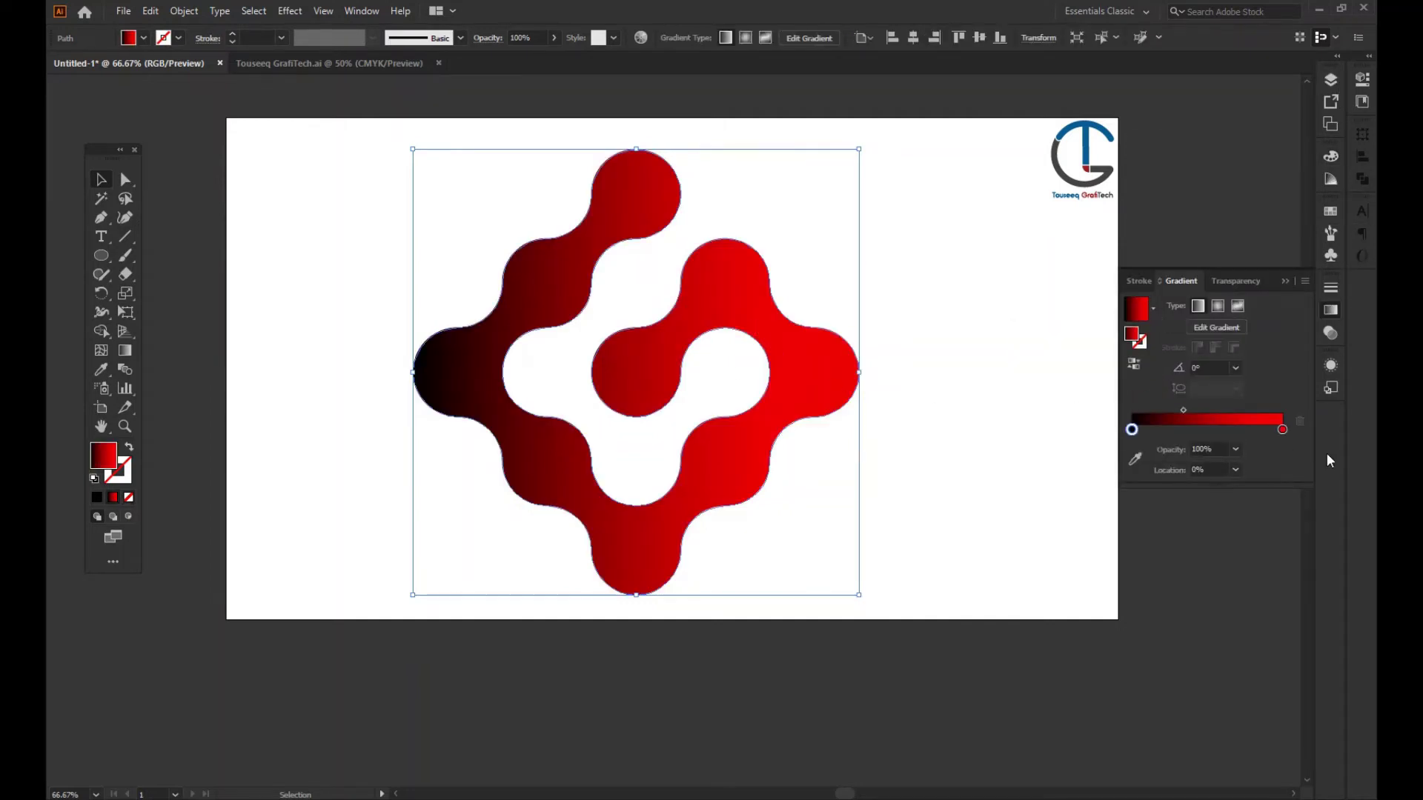
Set the gradient stops to black and red with the midpoint at 50%
double_click(1282, 430)
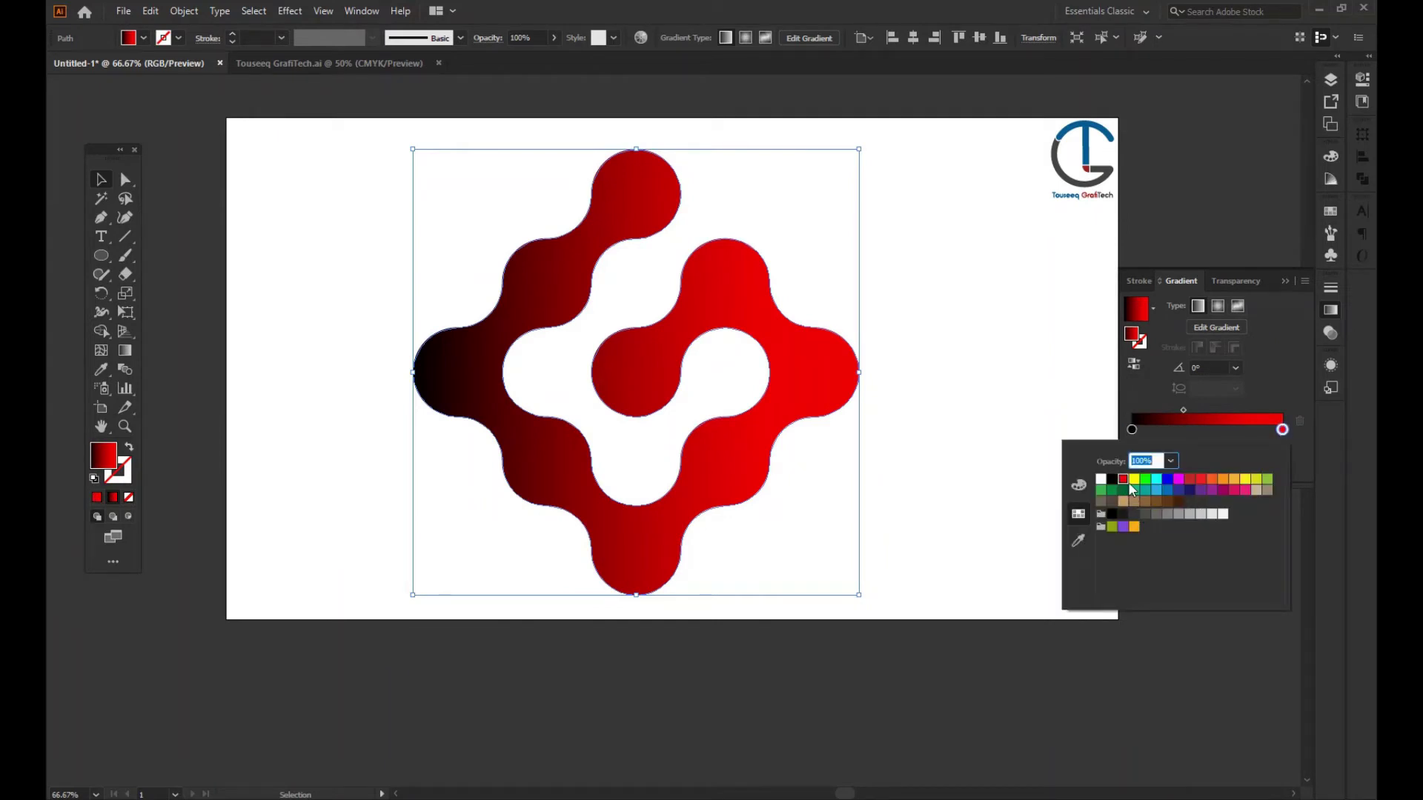
double_click(1131, 429)
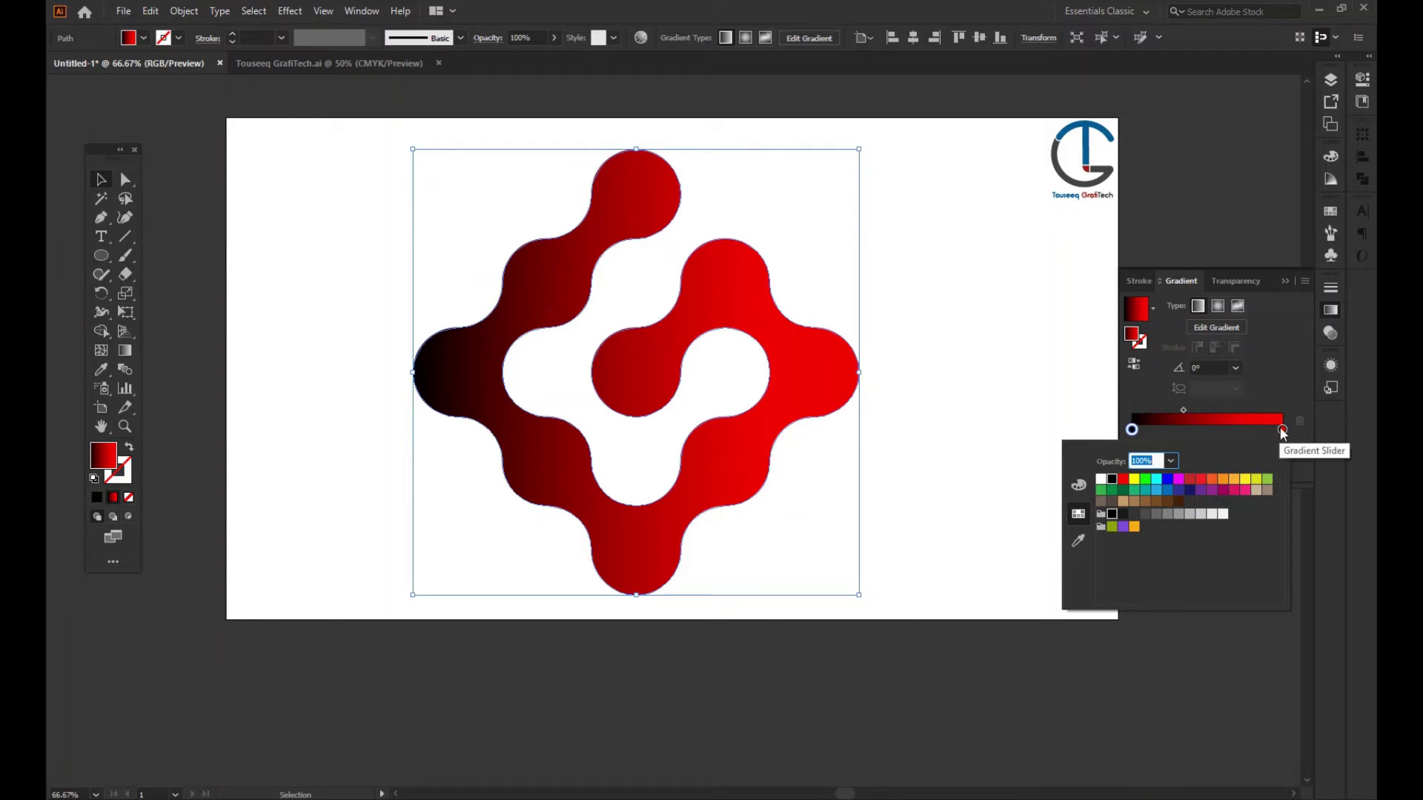
left_click(1182, 411)
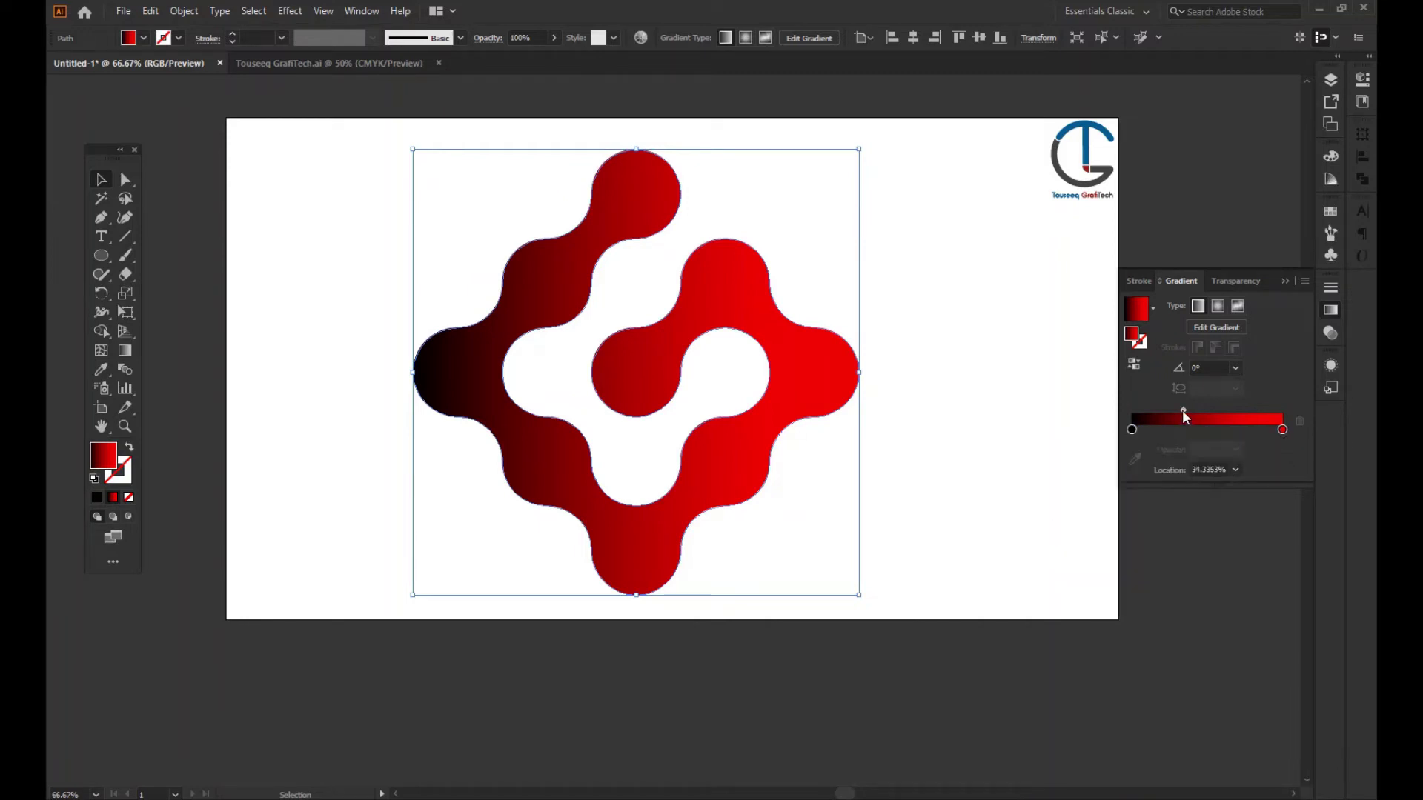
left_click(1237, 472)
left_click(1259, 570)
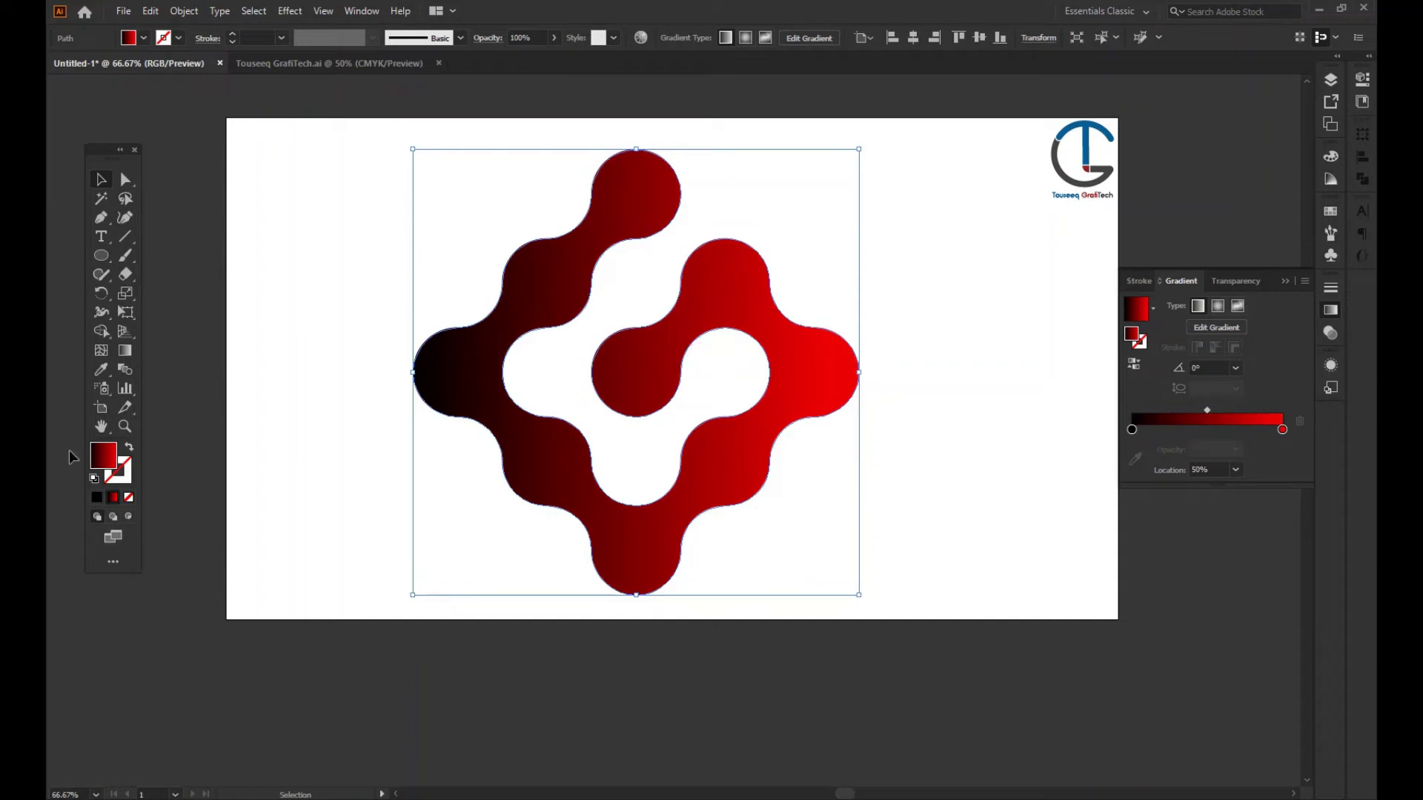
left_click(125, 353)
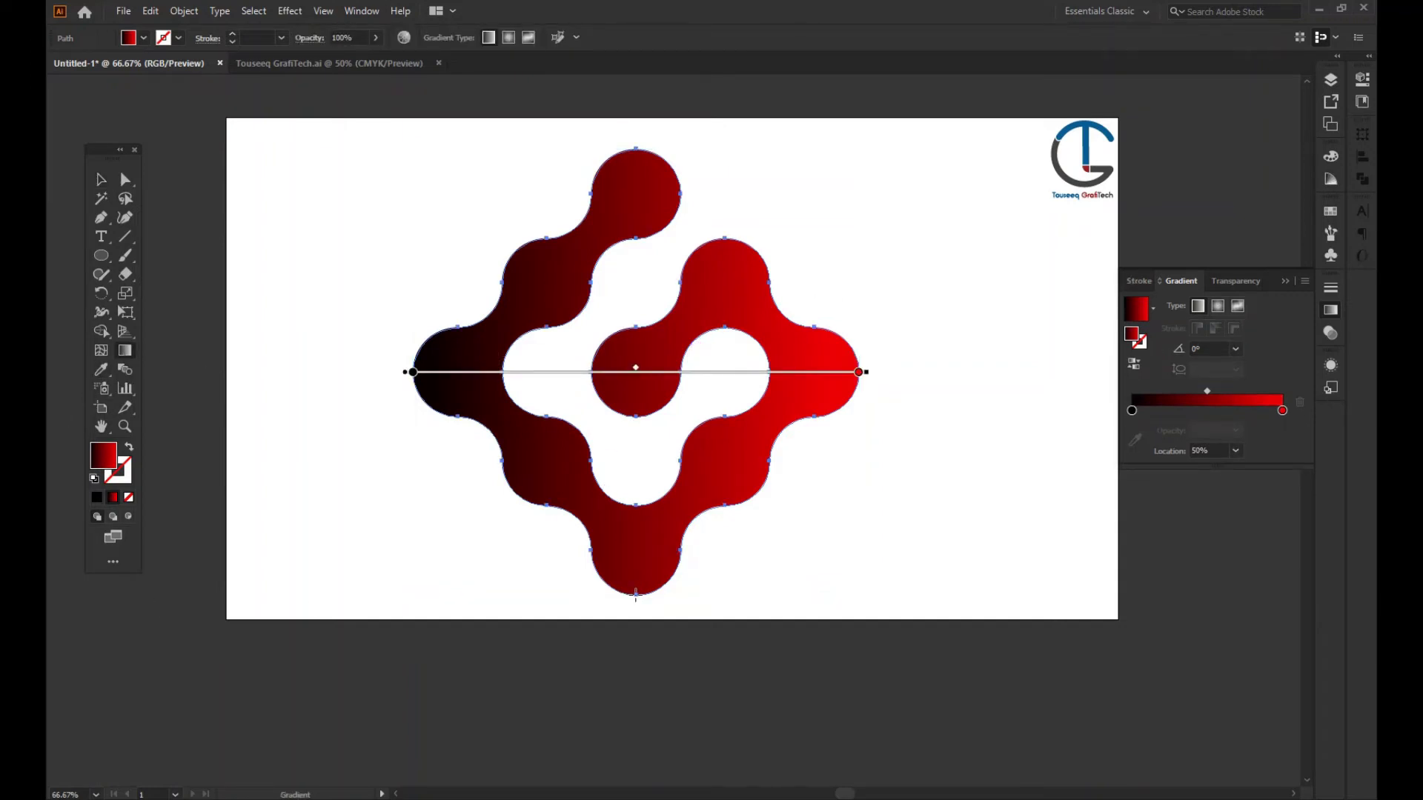
Run the gradient vertically at 90°, black at bottom to red on top, with the midpoint near 35.9%
left_click_drag(635, 593, 609, 150)
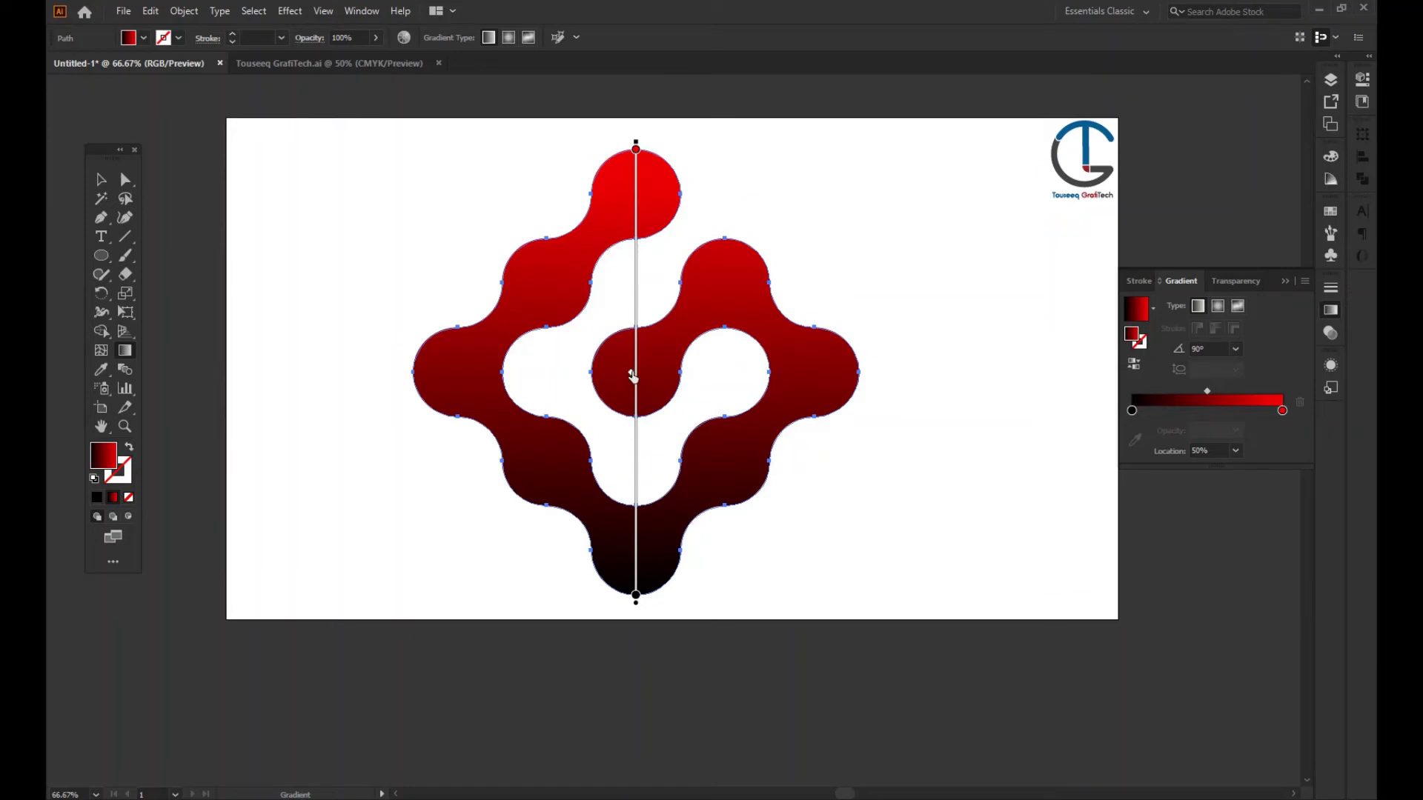
left_click_drag(631, 376, 632, 447)
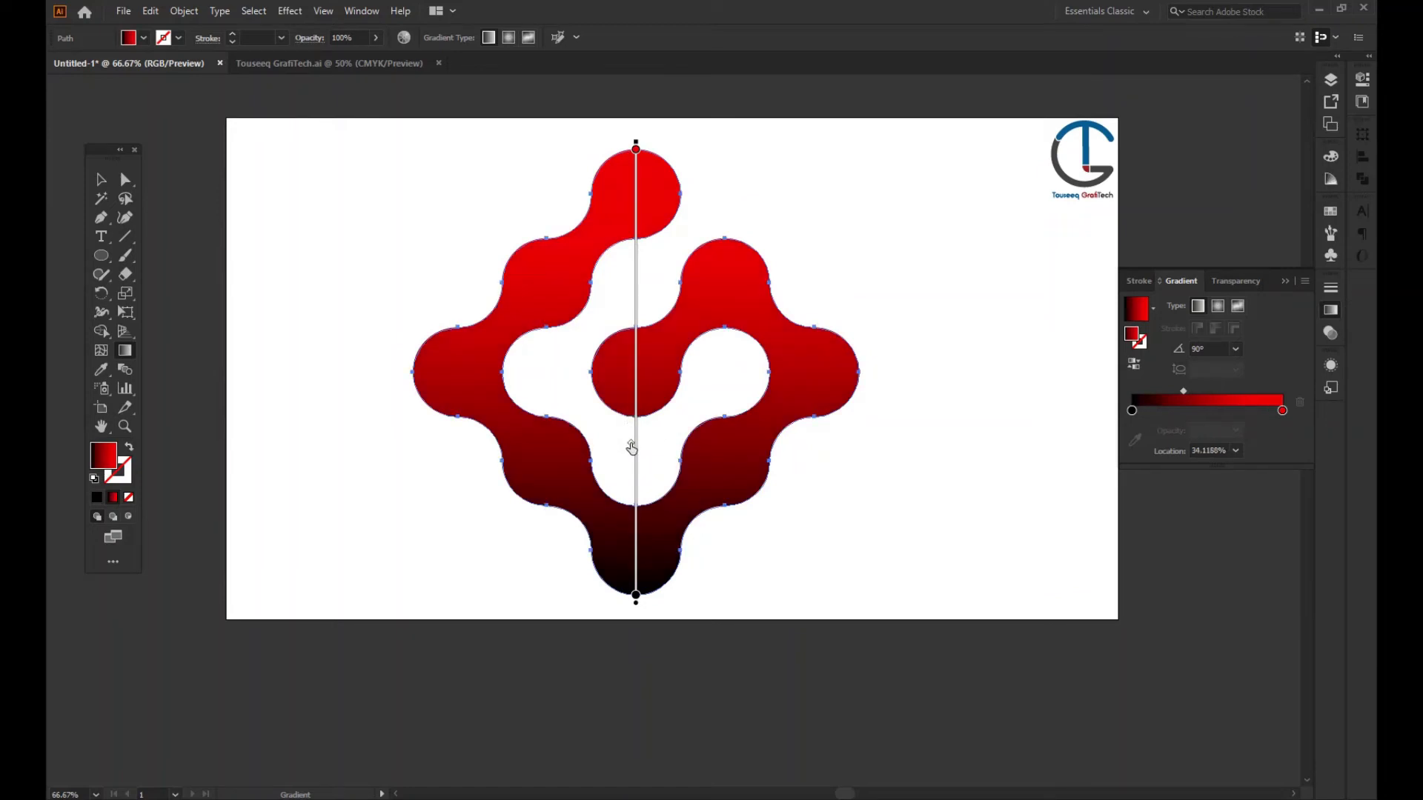
left_click_drag(631, 449, 631, 440)
left_click(101, 179)
left_click(298, 224)
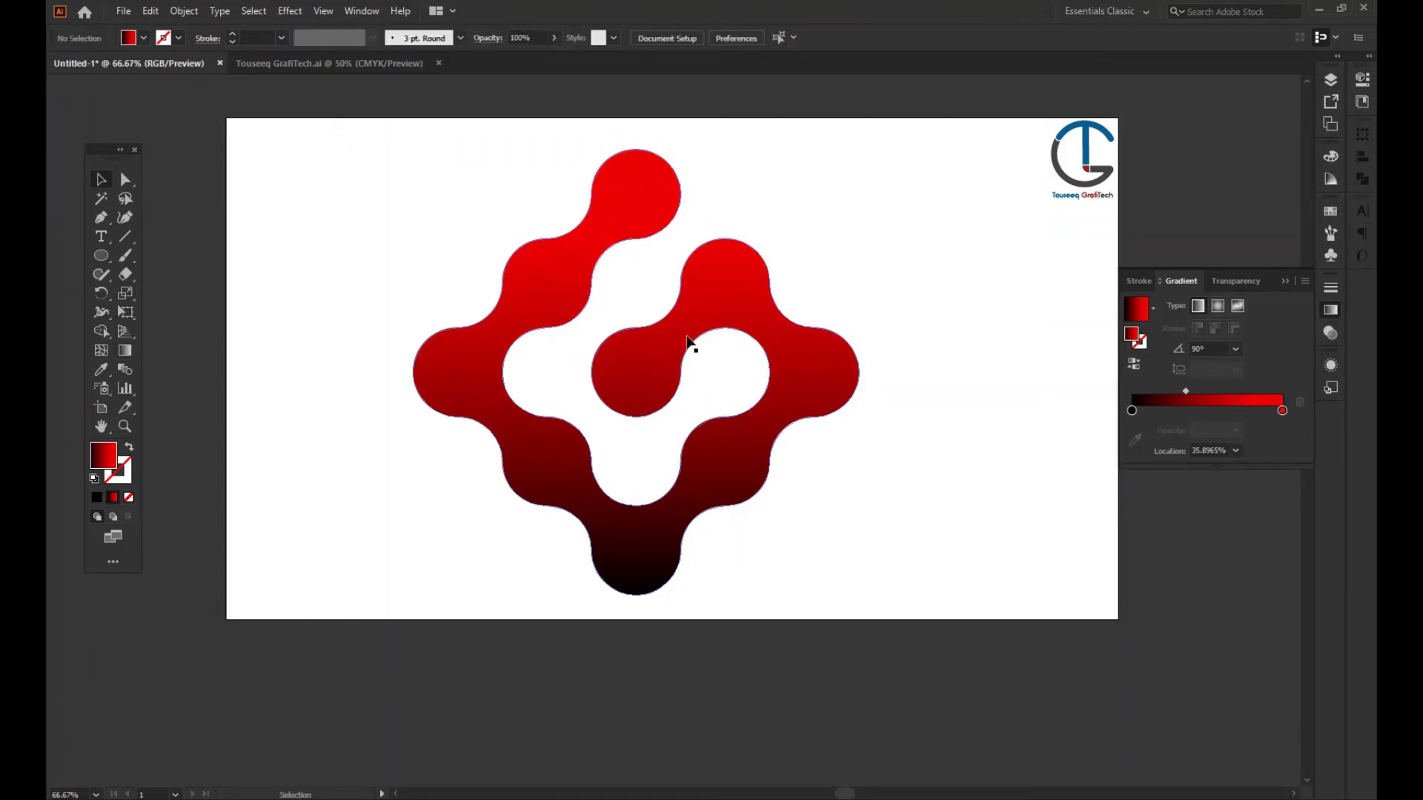
left_click(744, 298)
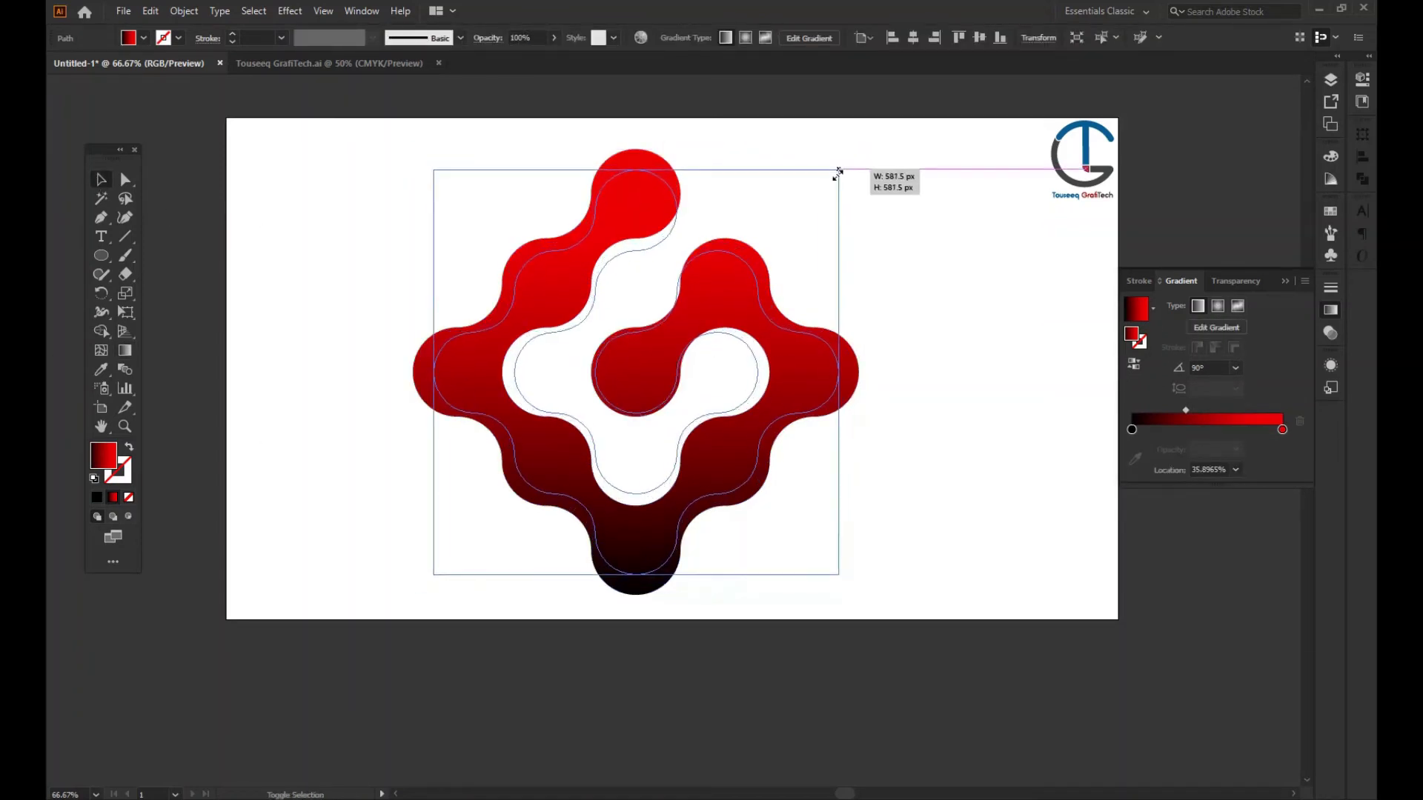
Scale the gradient logo down to about 581.5 px and move it slightly higher
left_click_drag(857, 148, 821, 187)
left_click(924, 437)
scroll(974, 450, "down", 1)
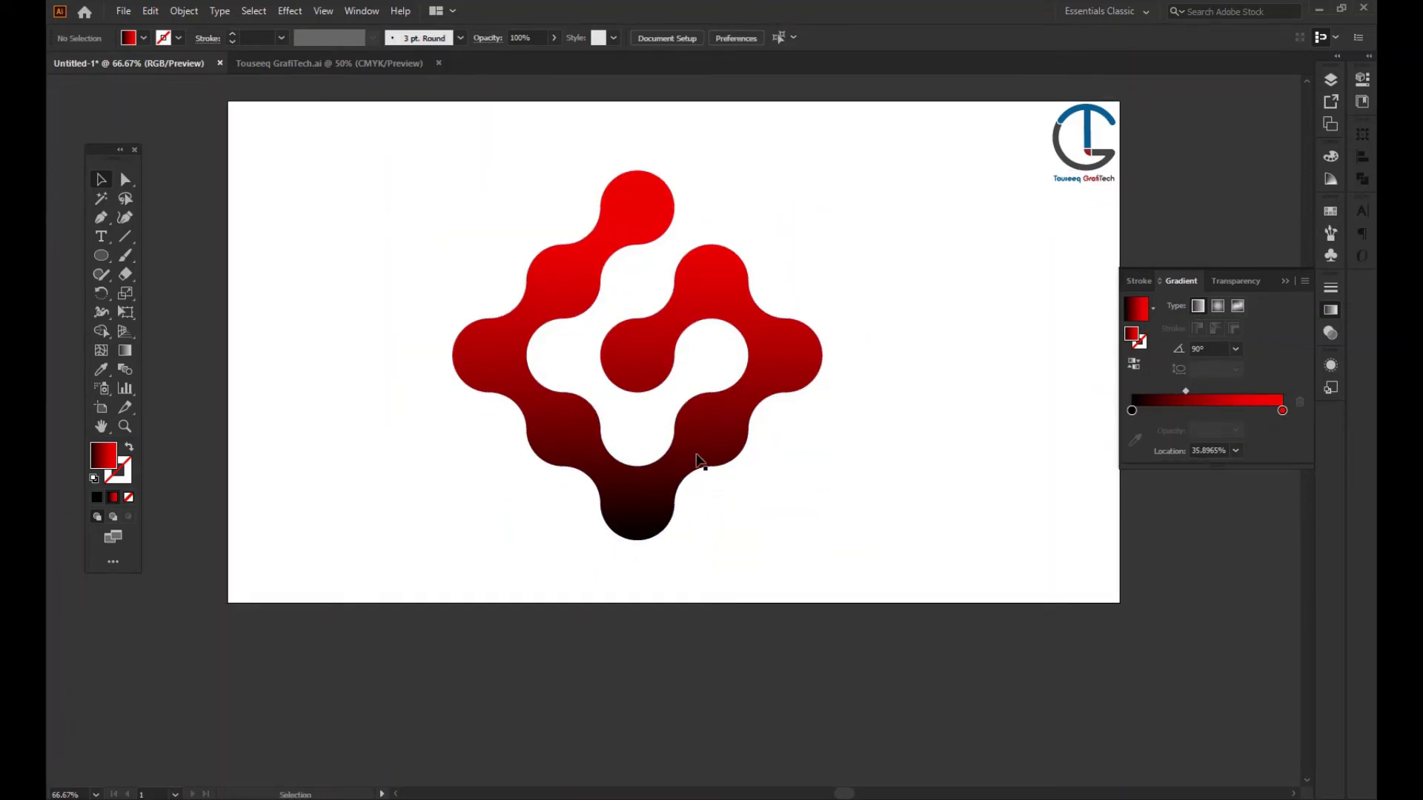
left_click_drag(698, 457, 700, 427)
left_click(995, 412)
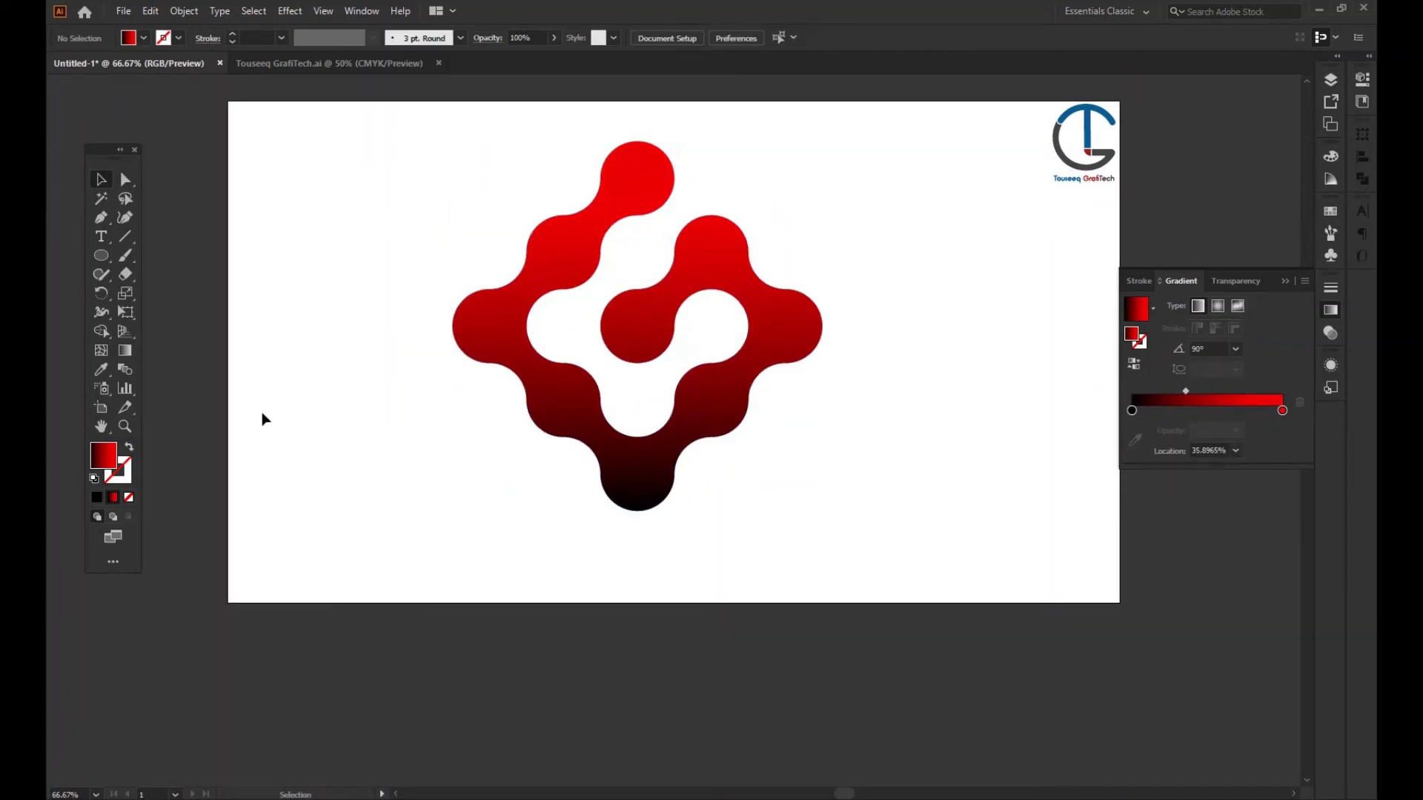
Set the colours to a black fill with no stroke, with the fill active
left_click(95, 478)
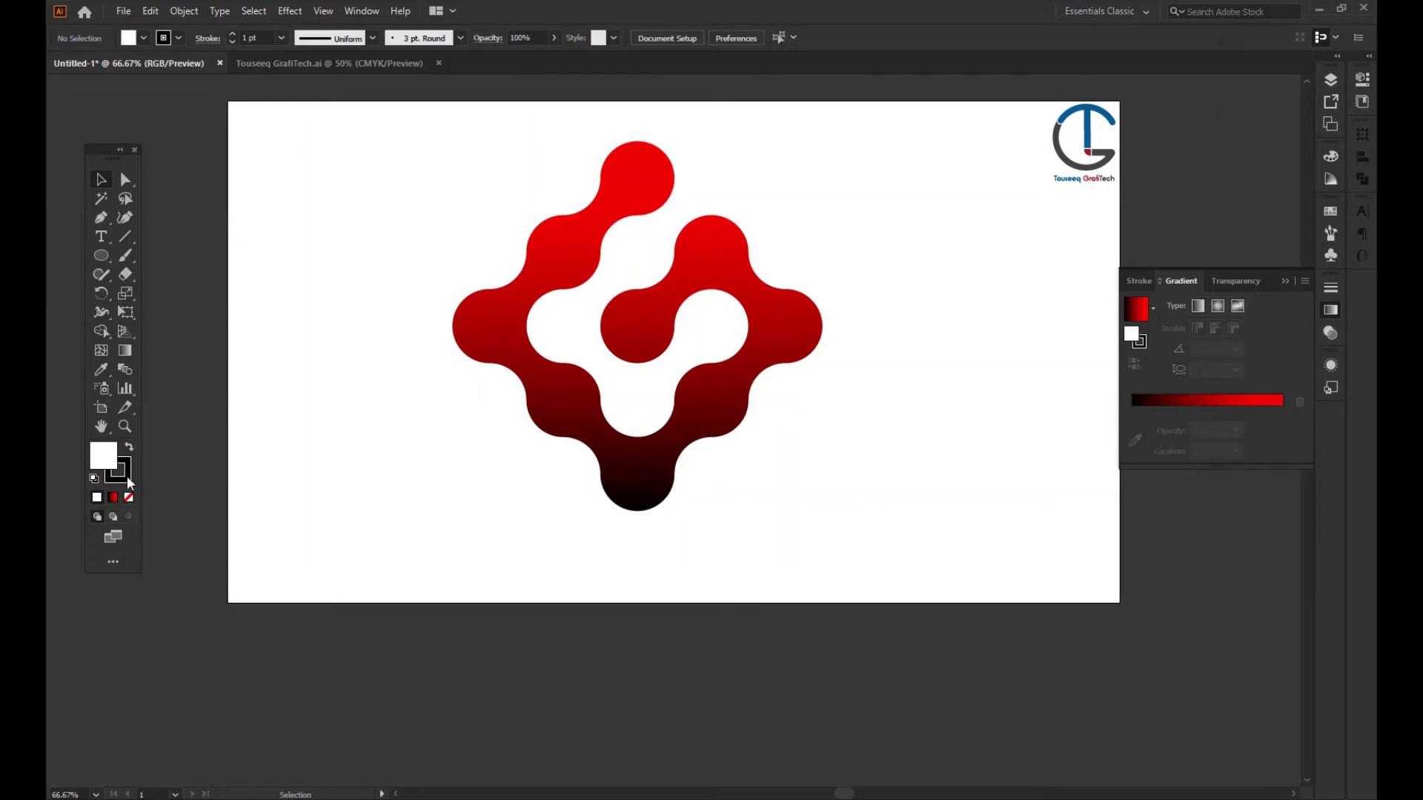
left_click(127, 475)
key("shift+x")
key("slash")
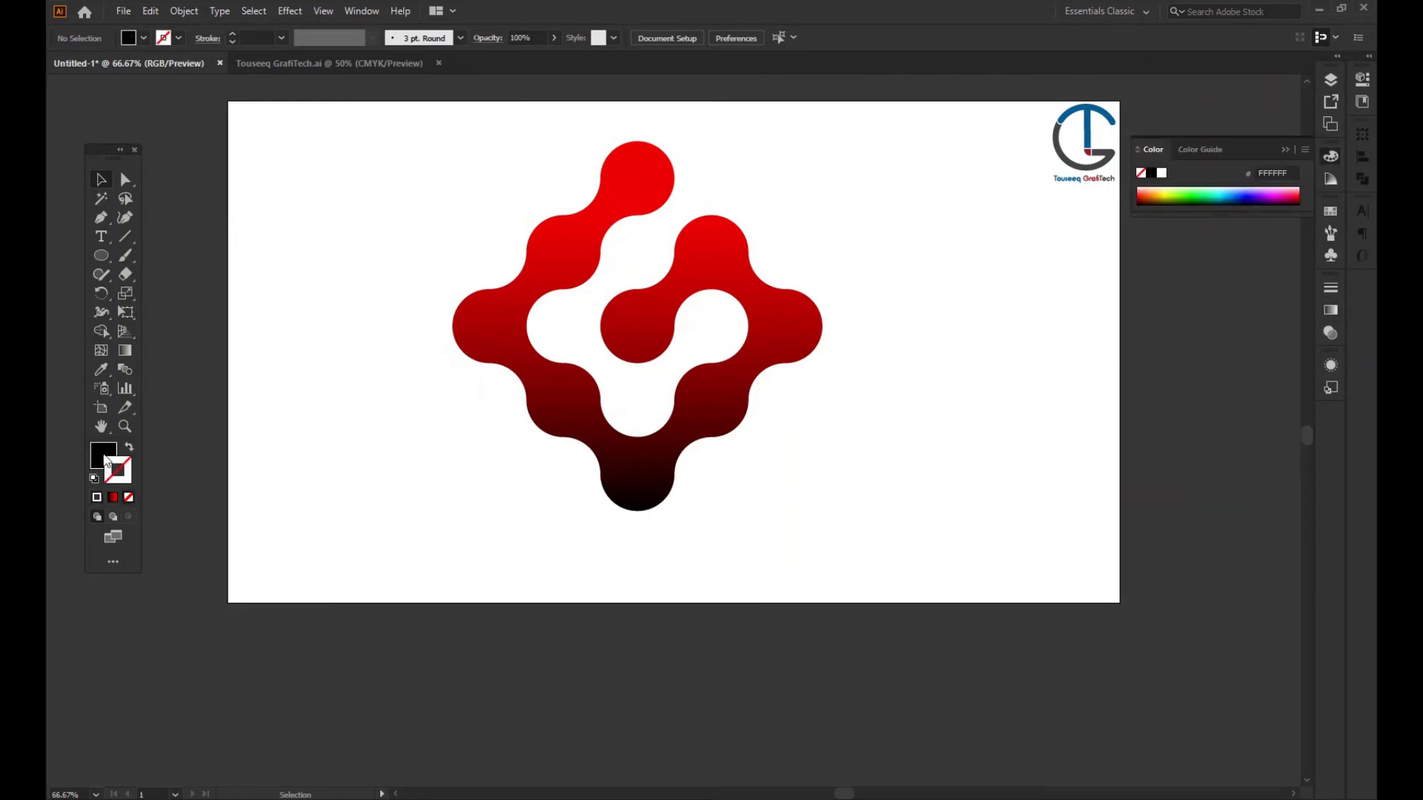
left_click(104, 457)
Draw a flat 126 × 24 px black ellipse under the logo and send it to the back
left_click(101, 256)
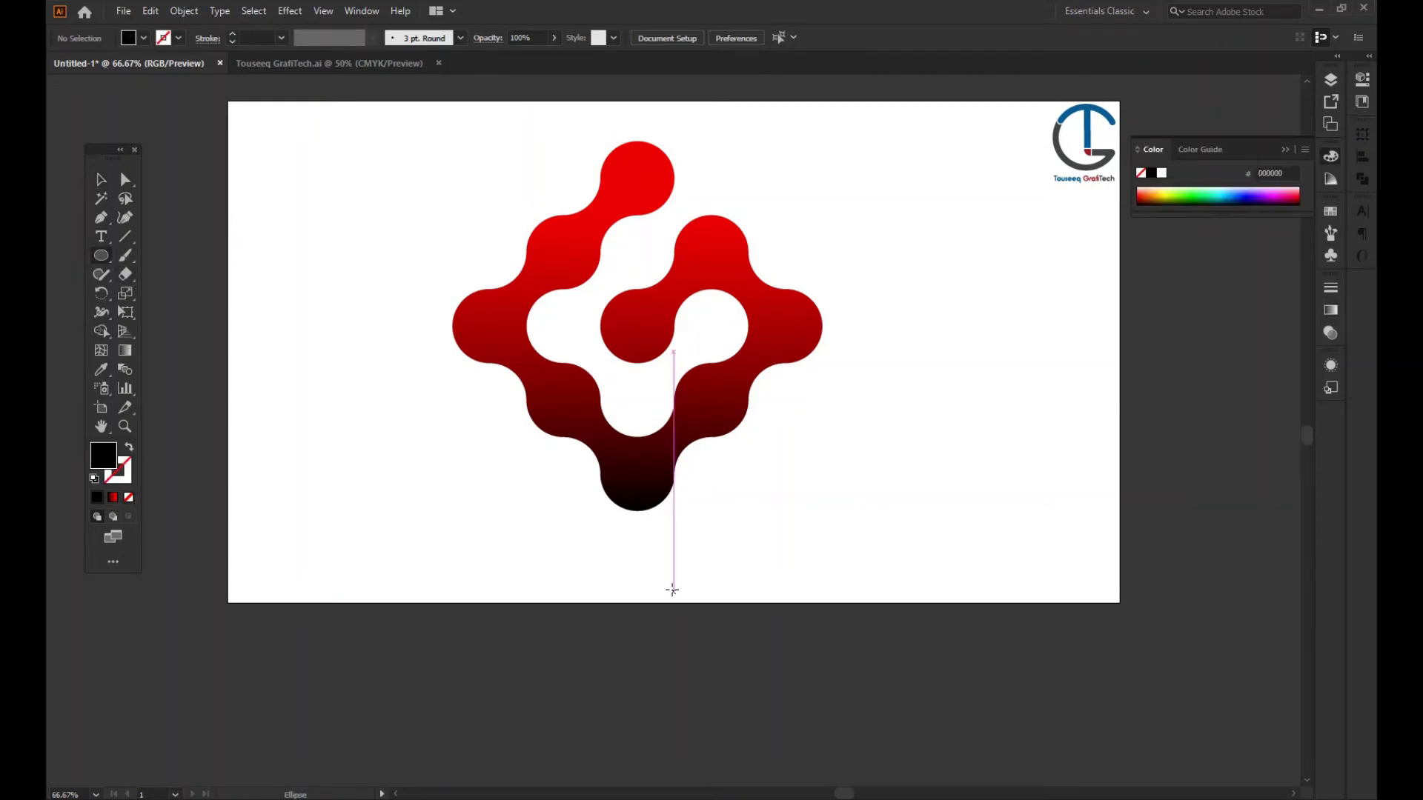
left_click_drag(638, 515, 681, 520)
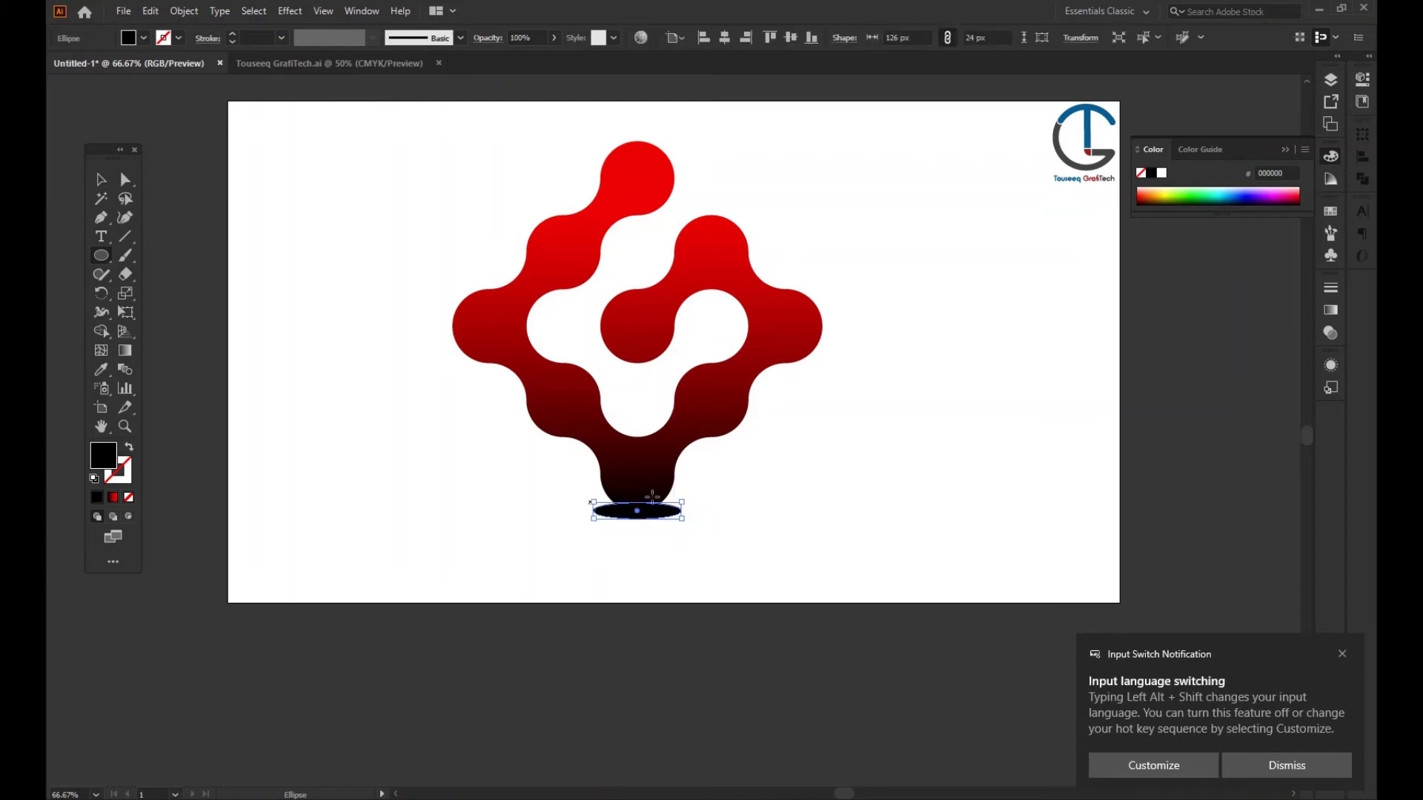
key("v")
right_click(658, 512)
mouse_move(701, 423)
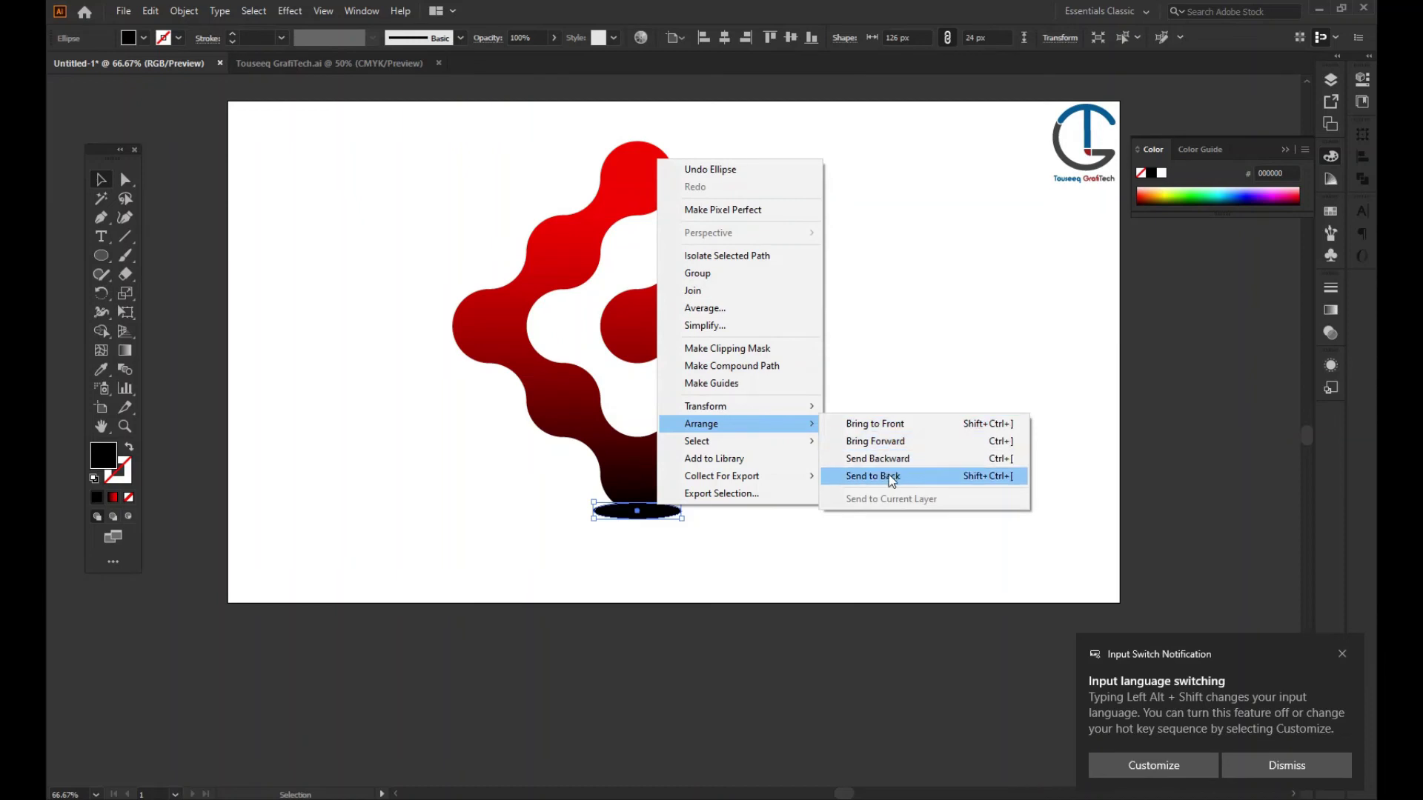
left_click(896, 482)
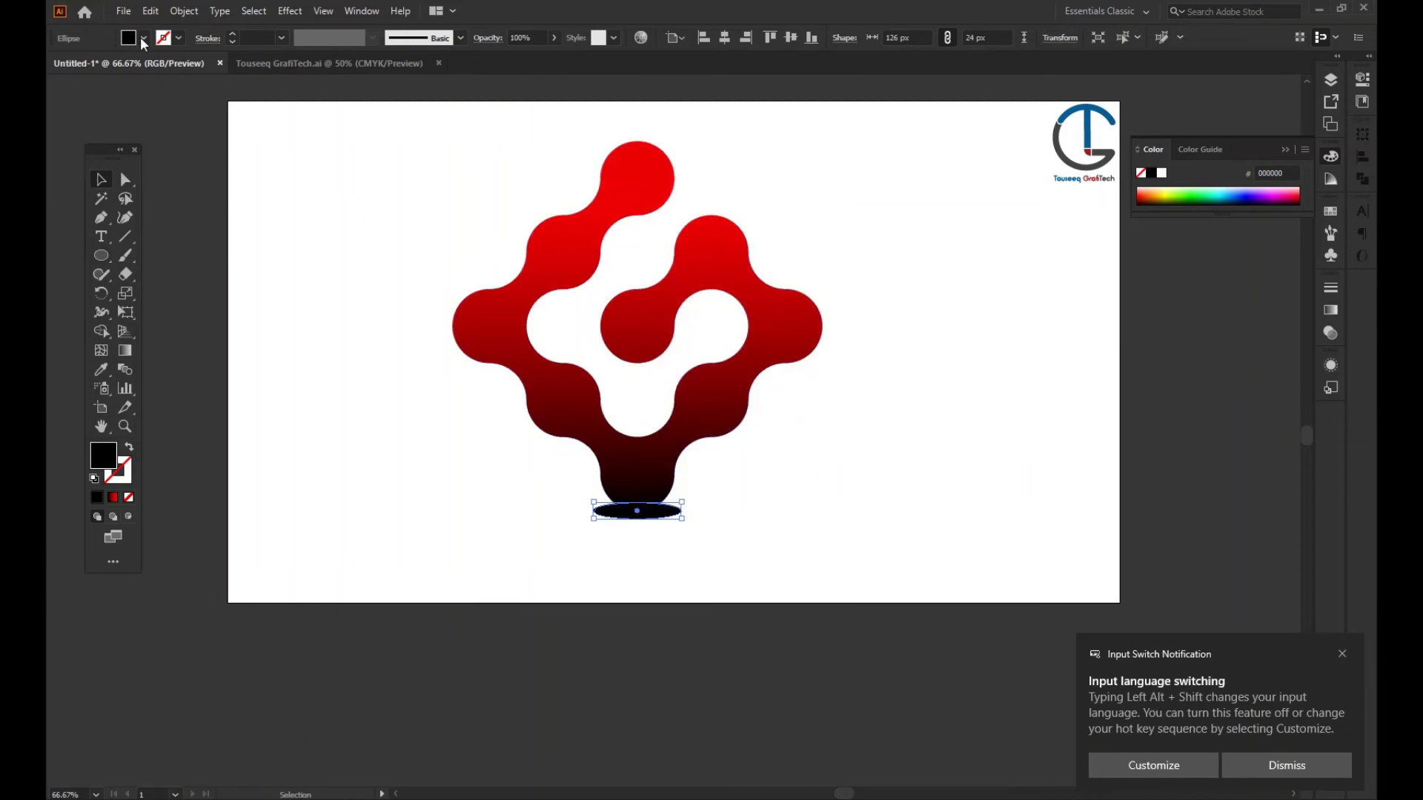
left_click(289, 12)
mouse_move(307, 276)
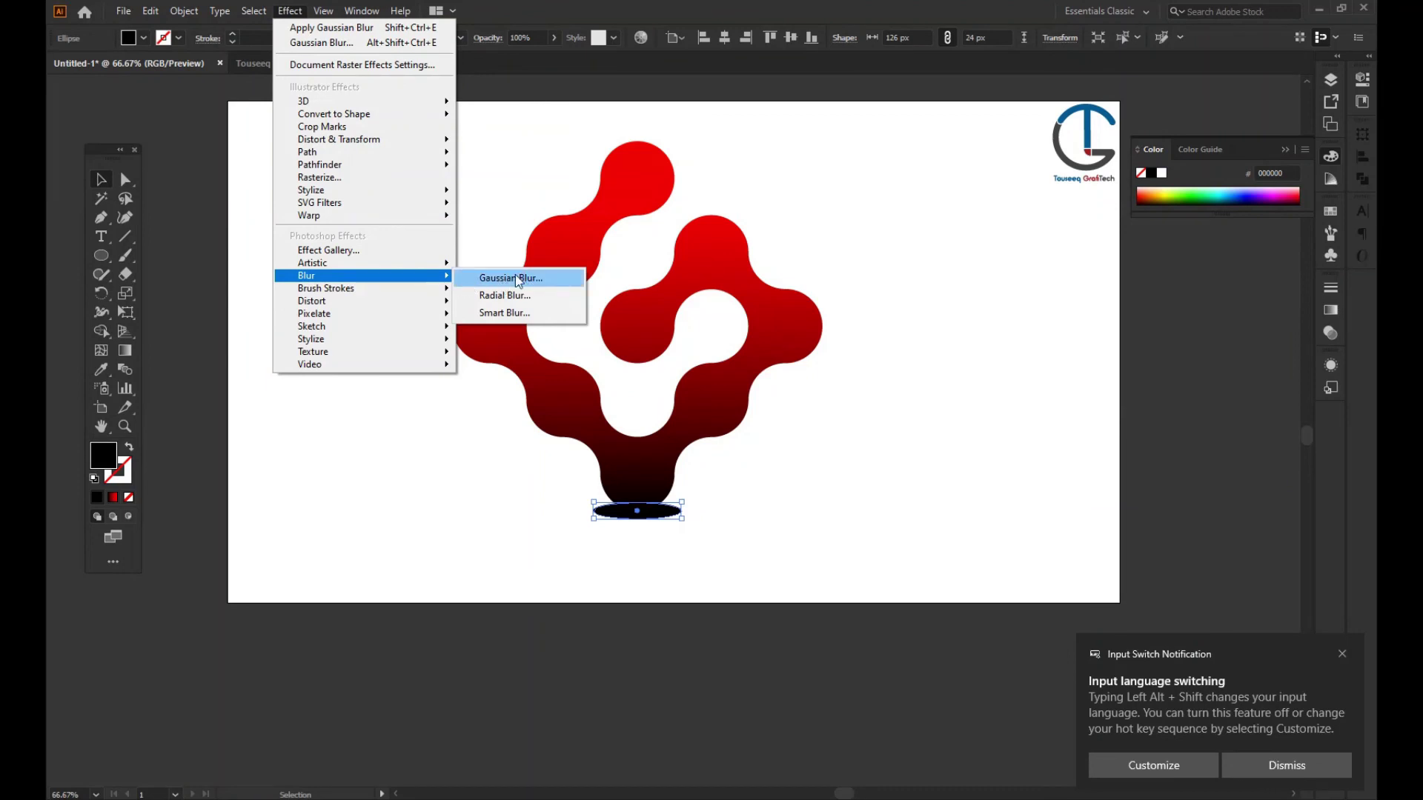
Apply a Gaussian Blur of about 9.6 px radius to the black ellipse
left_click(511, 277)
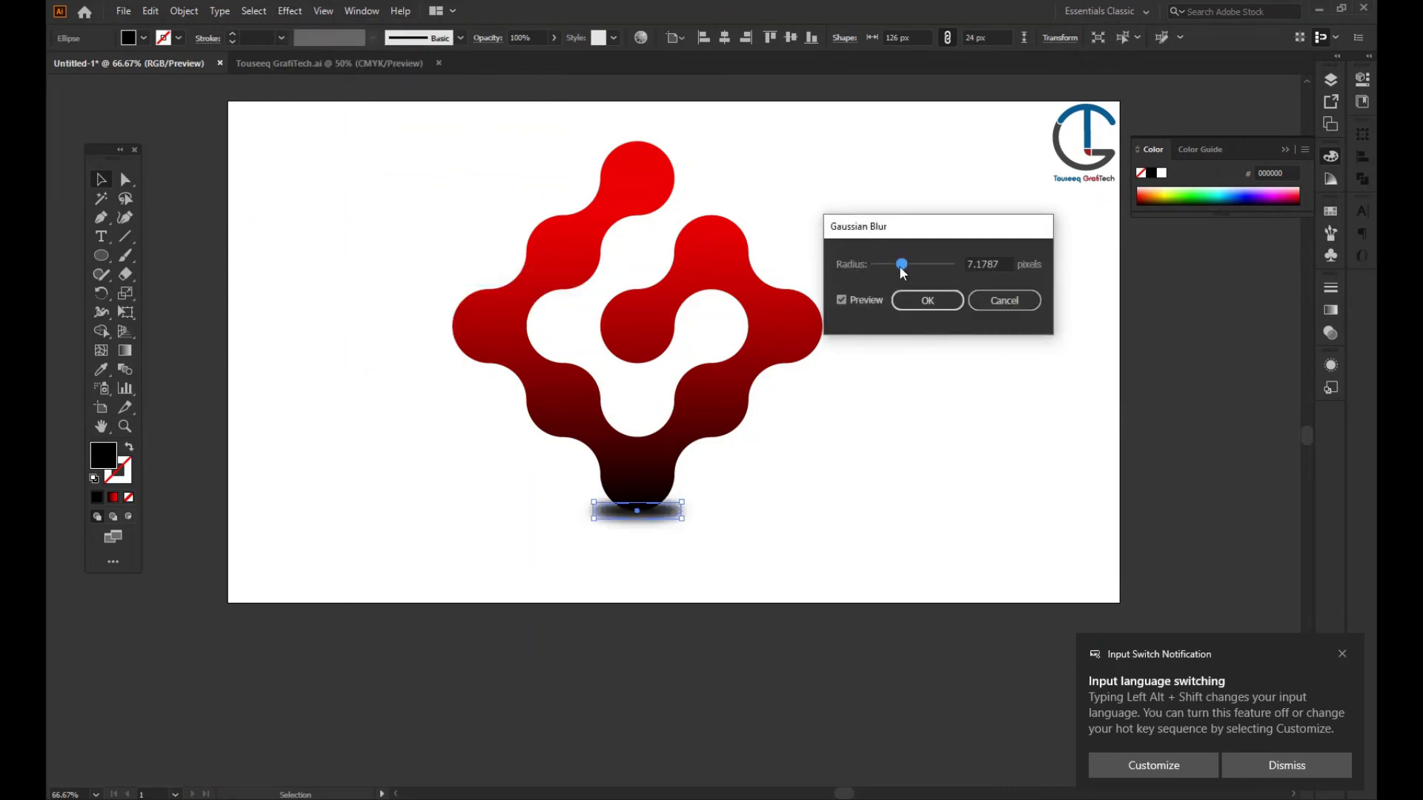
left_click_drag(902, 268, 918, 265)
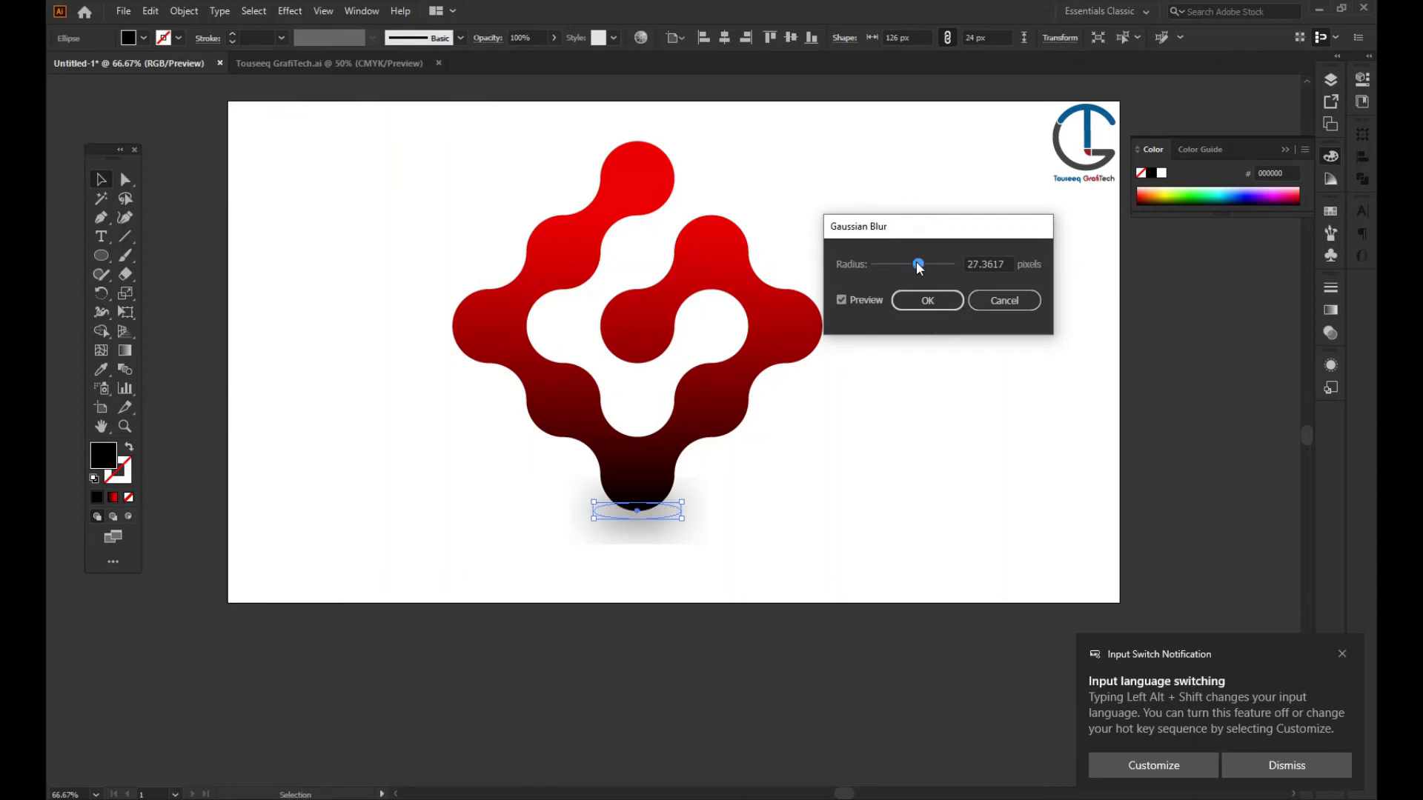
left_click_drag(919, 265, 916, 265)
left_click(928, 311)
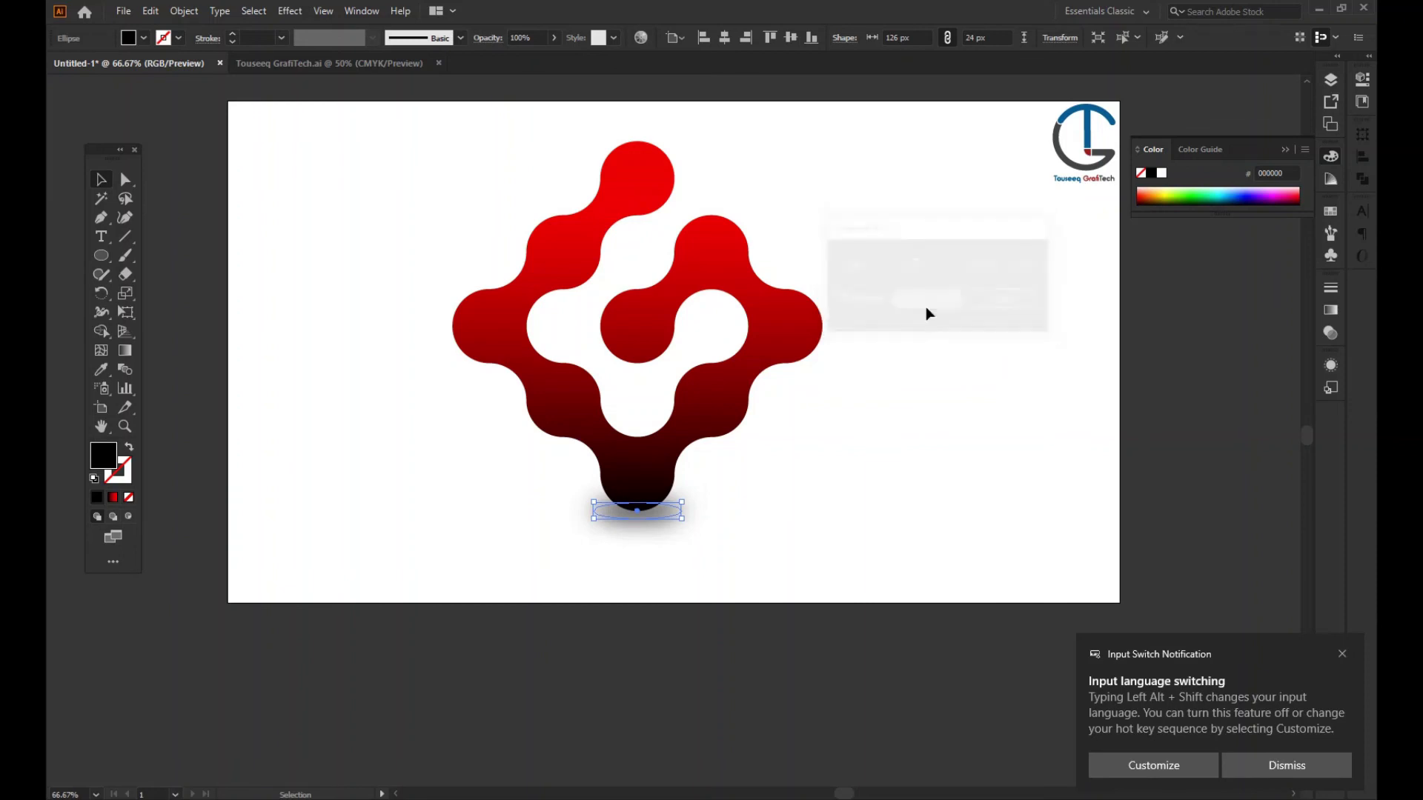
Select the gradient logo together with its blurred shadow and group them
key("a")
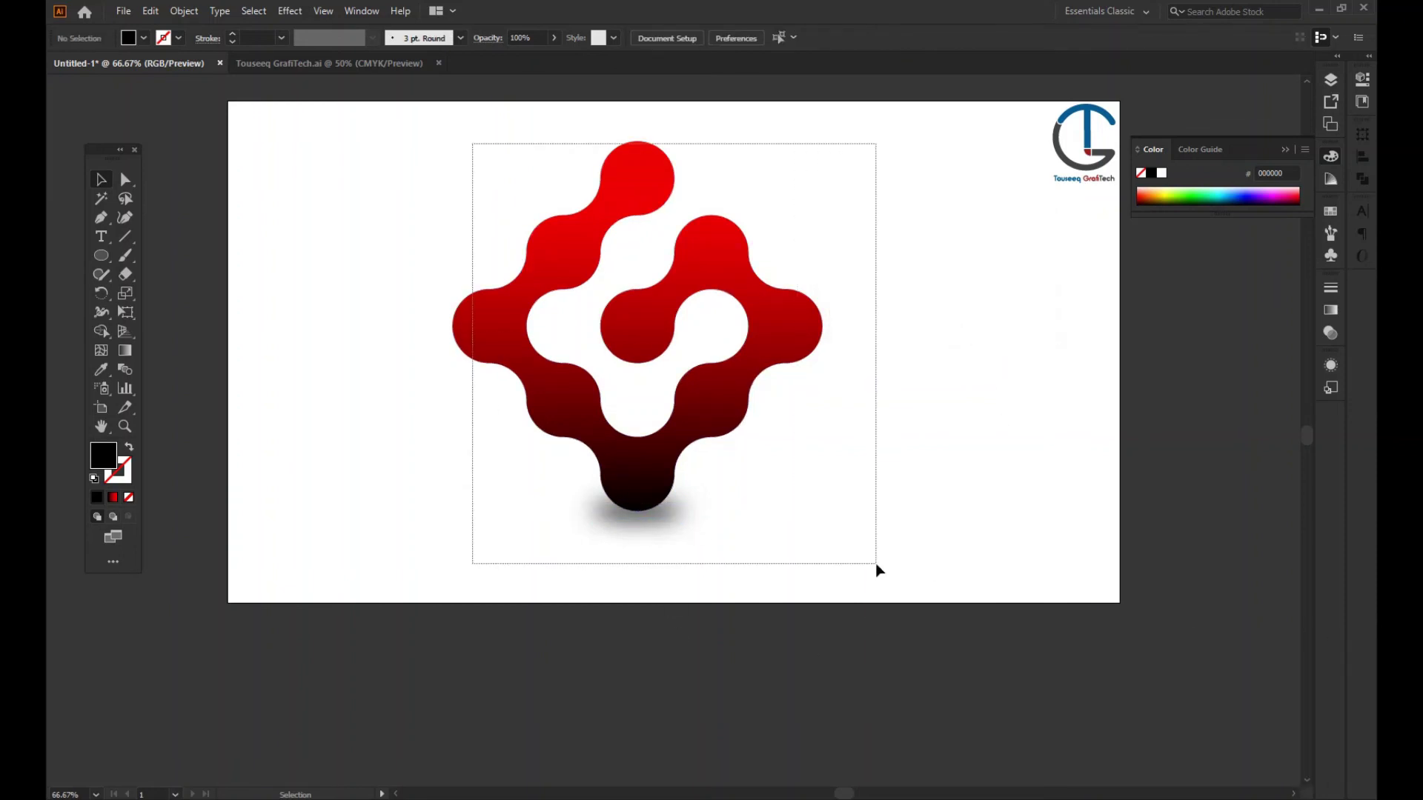
left_click_drag(470, 146, 815, 508)
key("ctrl+g")
key("v")
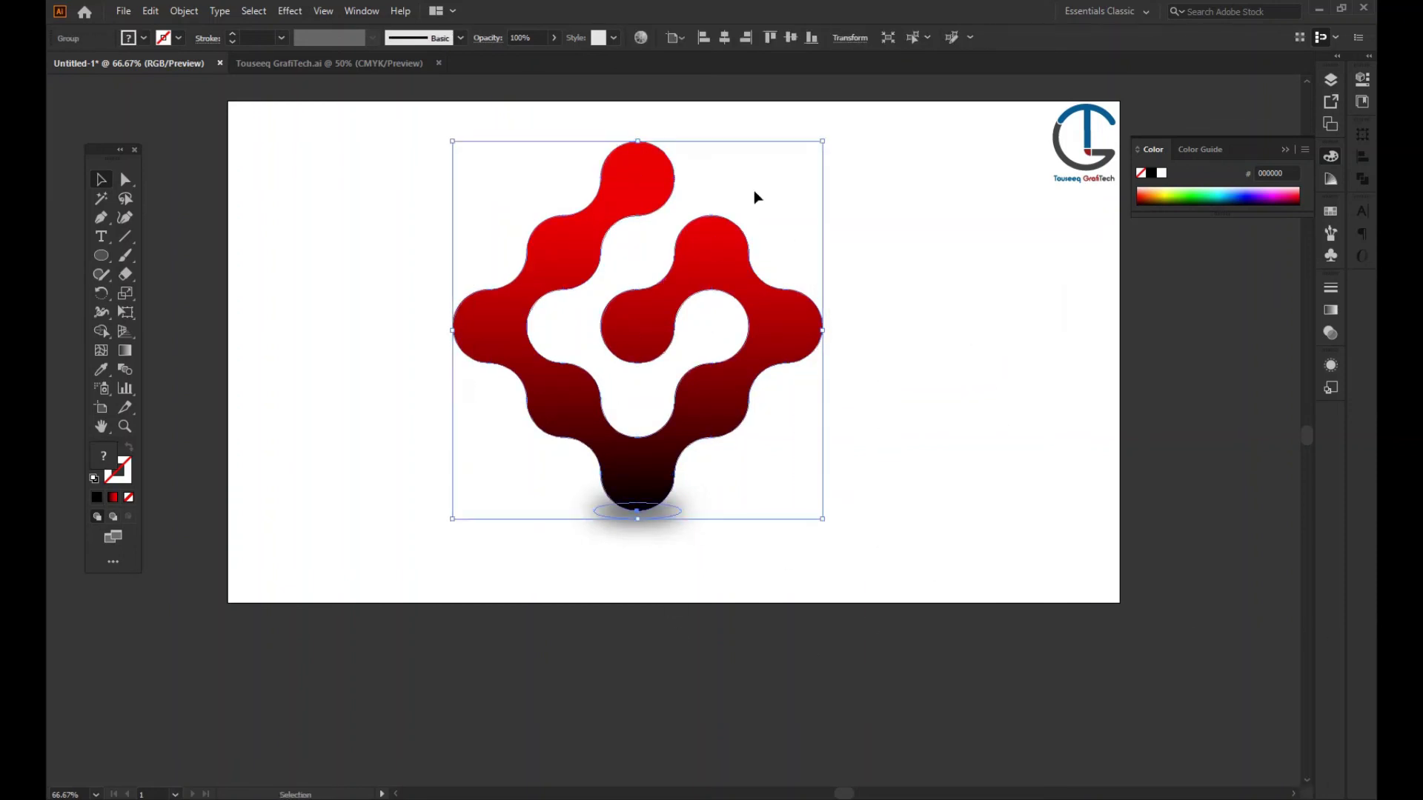
Align the group to horizontal and vertical centre, then deselect and pan to review it
left_click(718, 42)
left_click(791, 37)
left_click(941, 231)
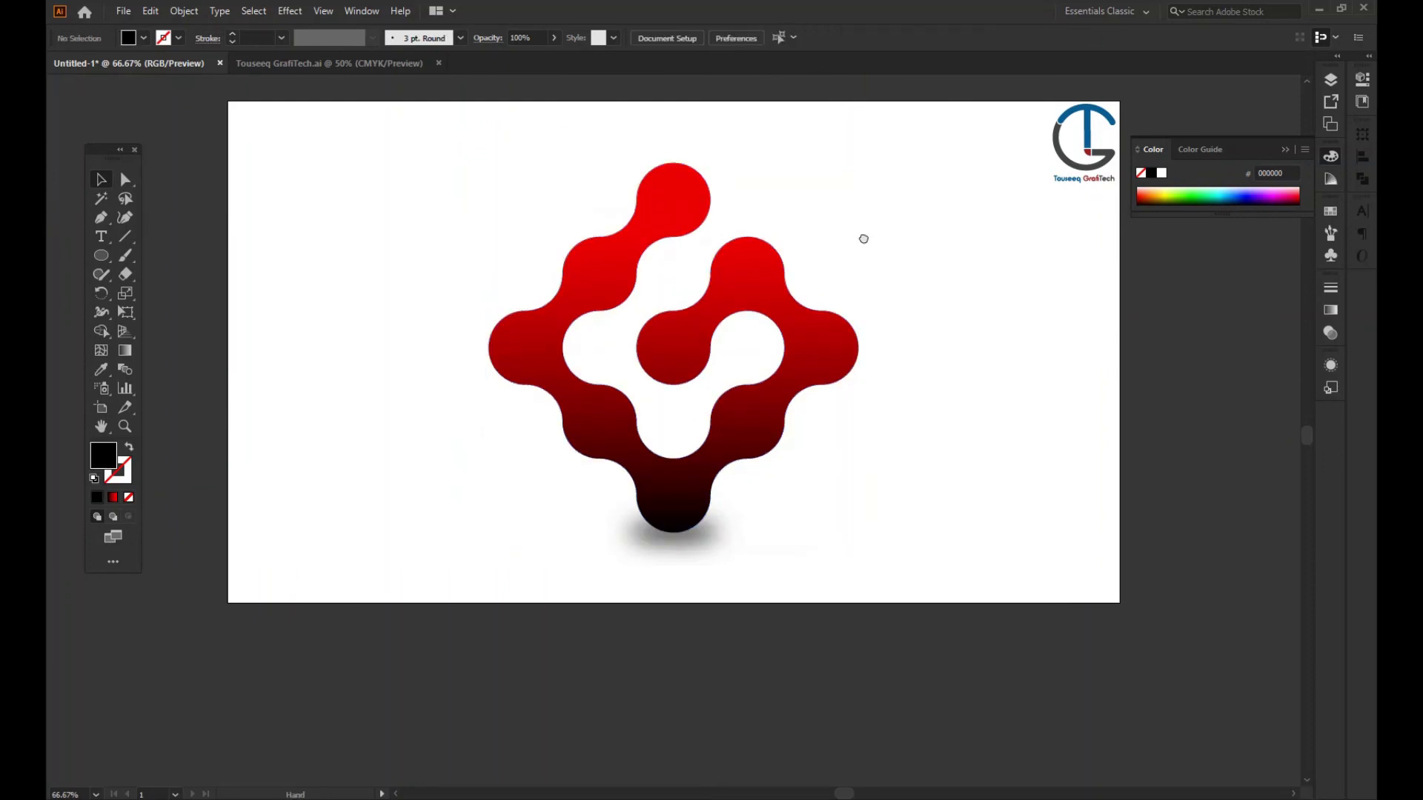
left_click_drag(864, 238, 900, 329)
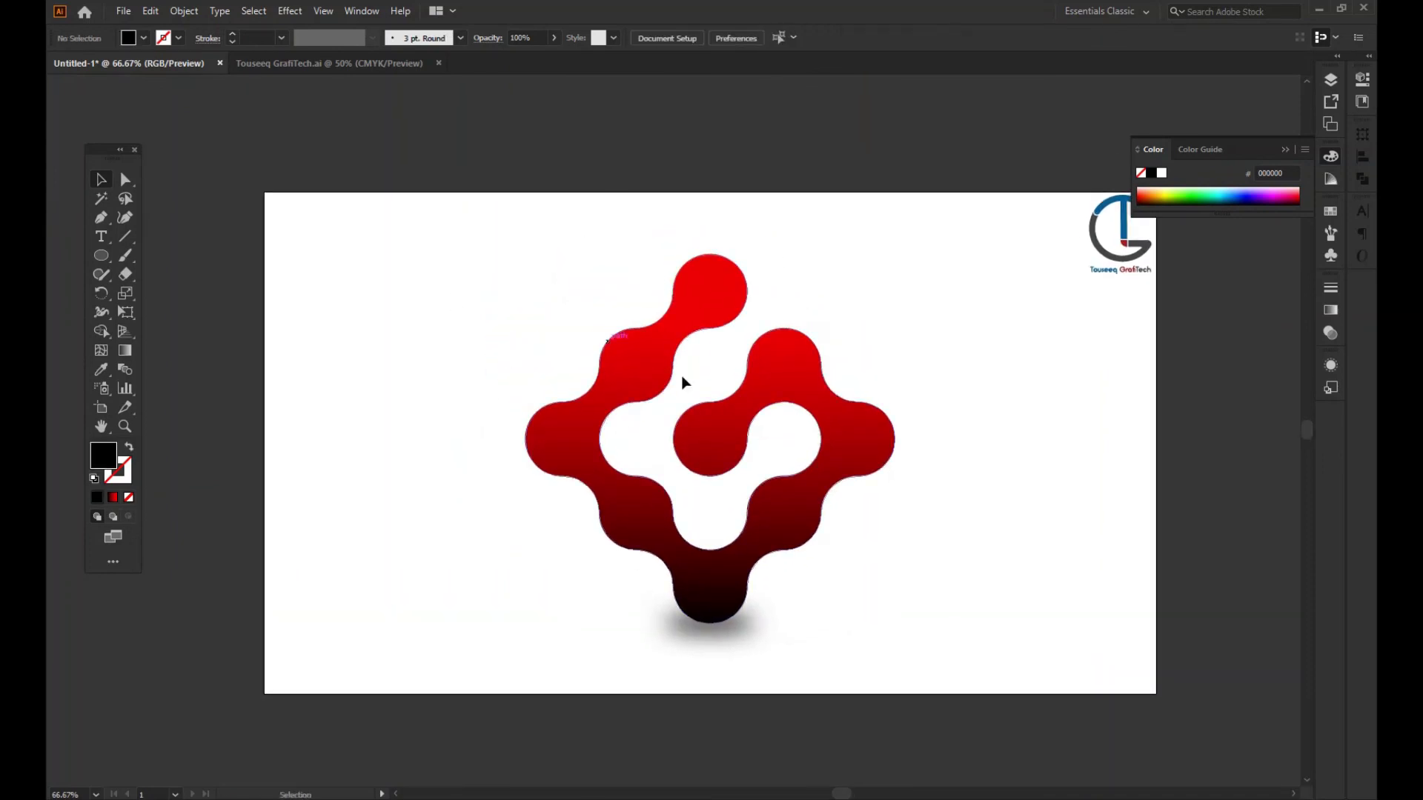